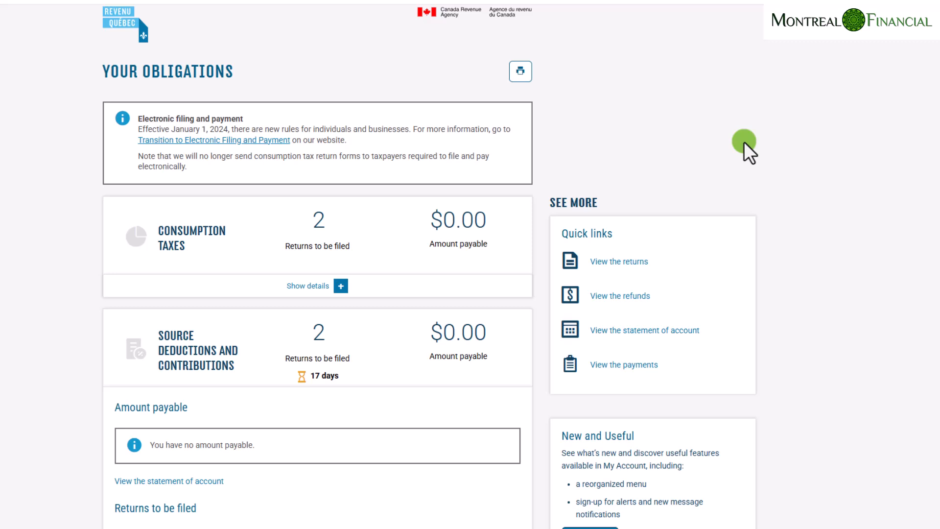
Open the RL-1 Summary filing form for the period from January 1, 2024 to December 31, 2024.
scroll(848, 218, down, 2)
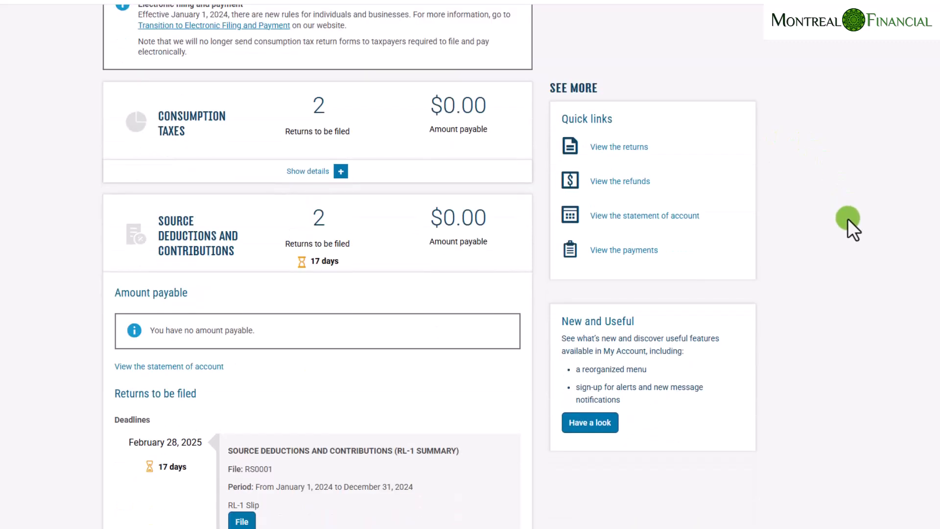
scroll(847, 219, down, 1)
scroll(848, 218, down, 4)
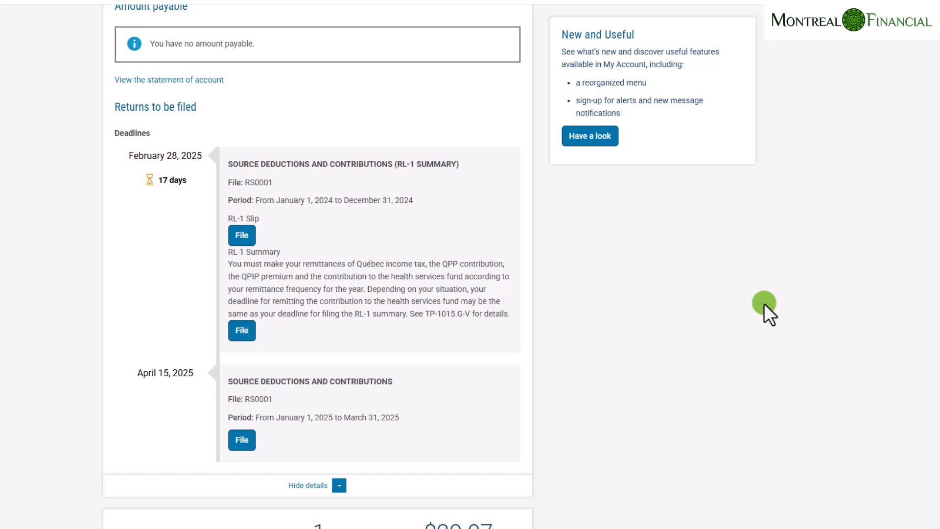
scroll(765, 325, up, 5)
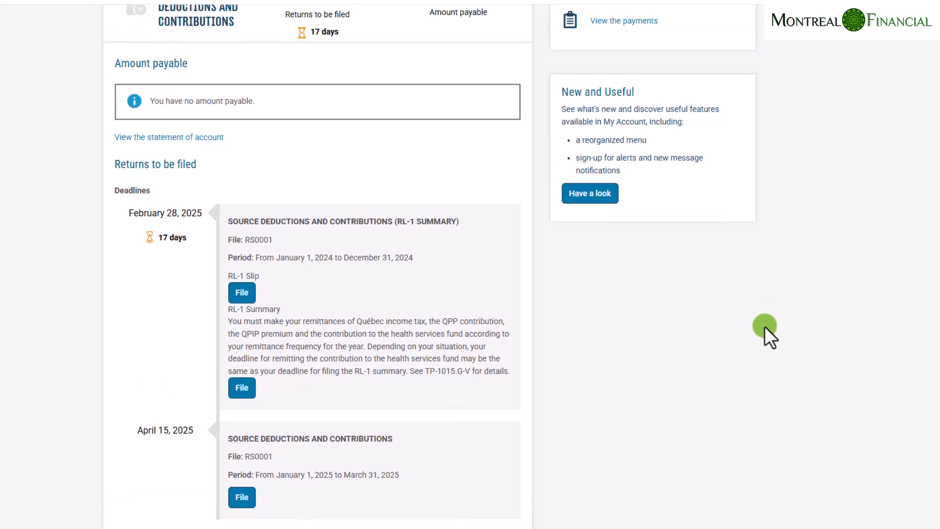
scroll(765, 325, up, 1)
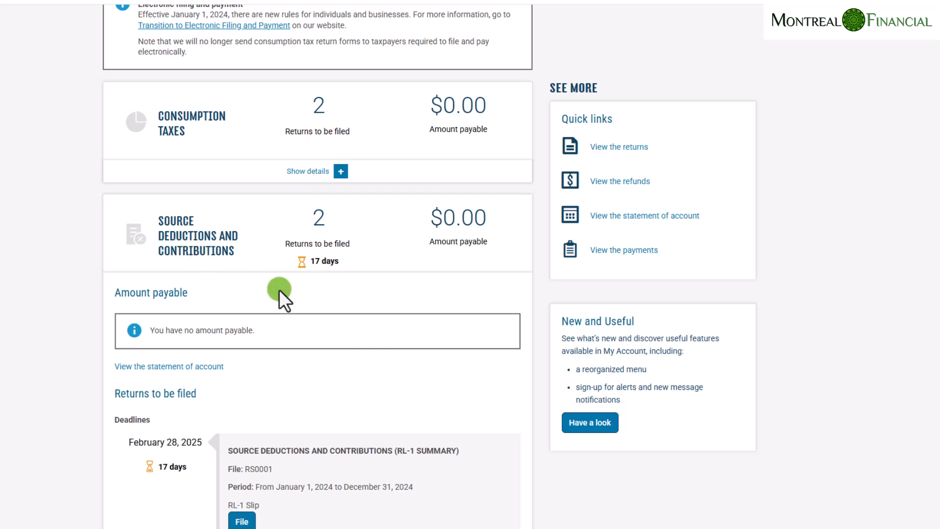
scroll(279, 290, down, 3)
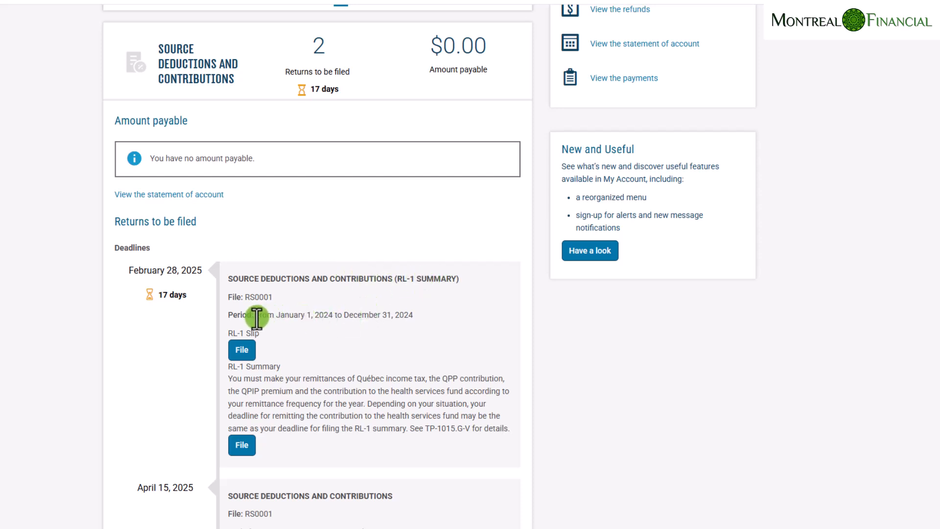
drag(256, 315, 421, 314)
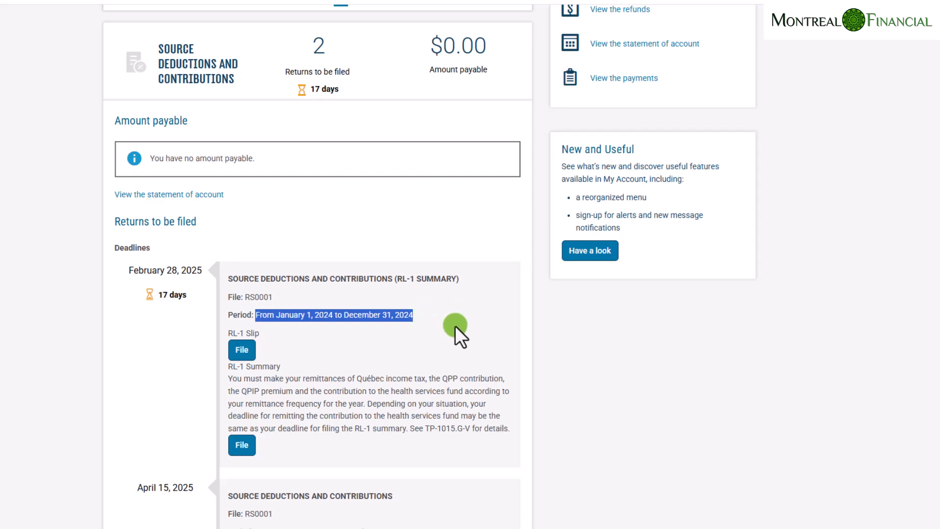
scroll(455, 325, down, 1)
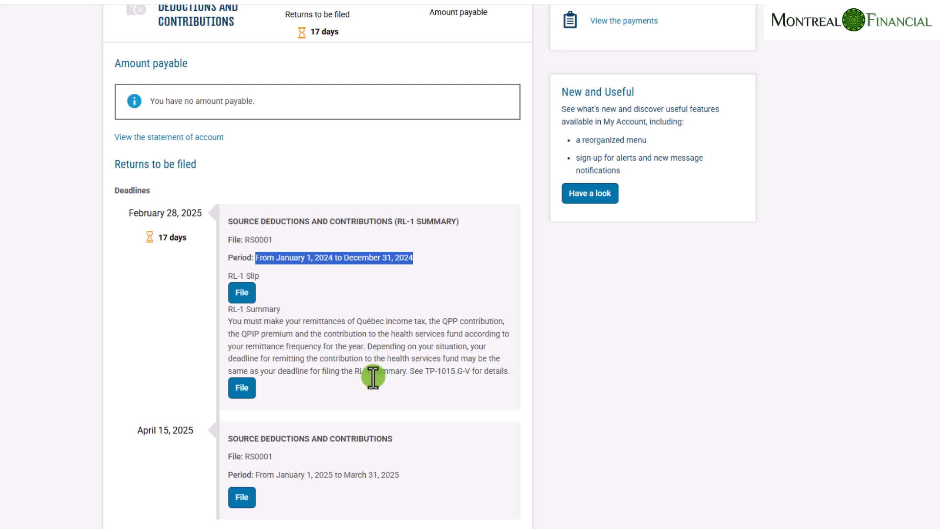
click(241, 389)
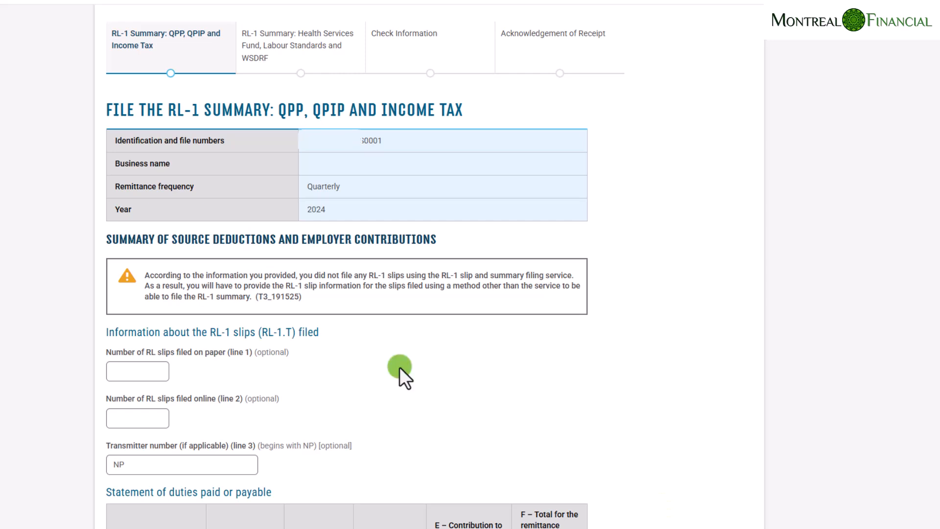
Enter 1 as the number of RL slips filed online (line 2), leaving the paper slip count blank.
scroll(398, 373, down, 1)
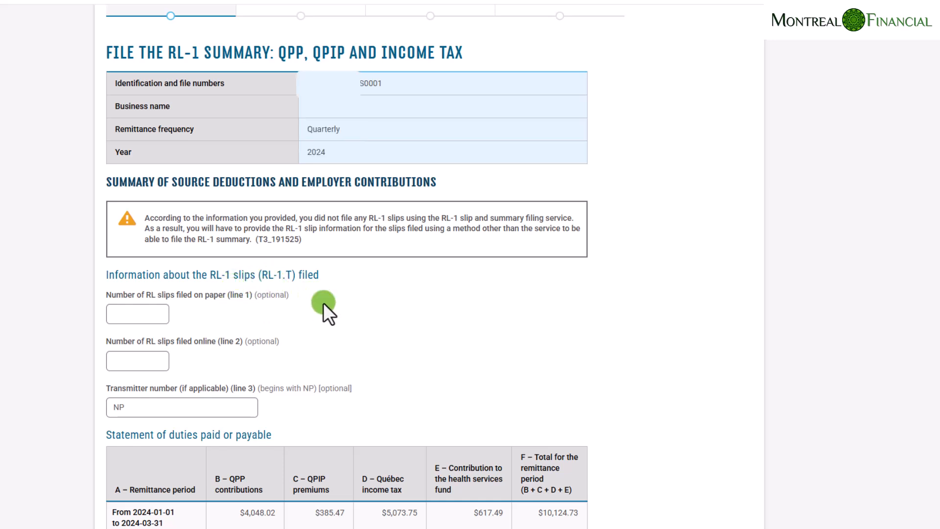
click(145, 315)
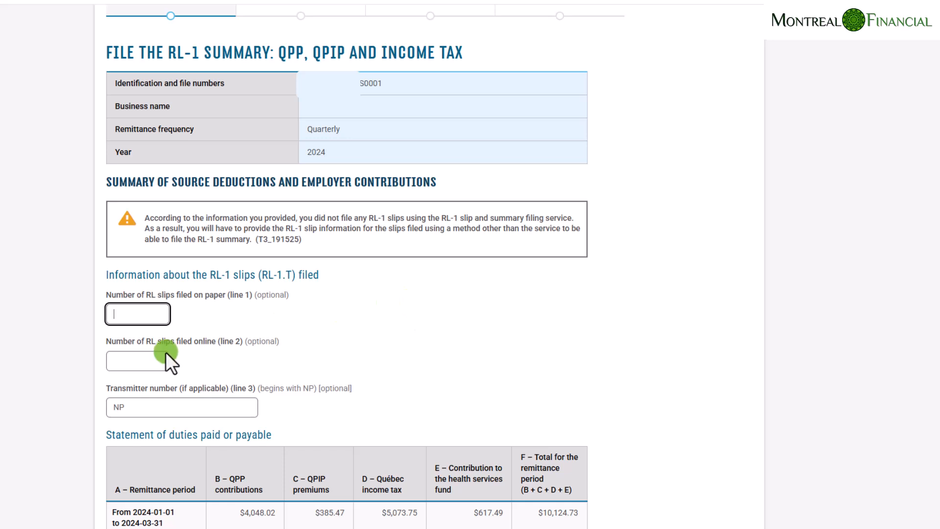
click(156, 361)
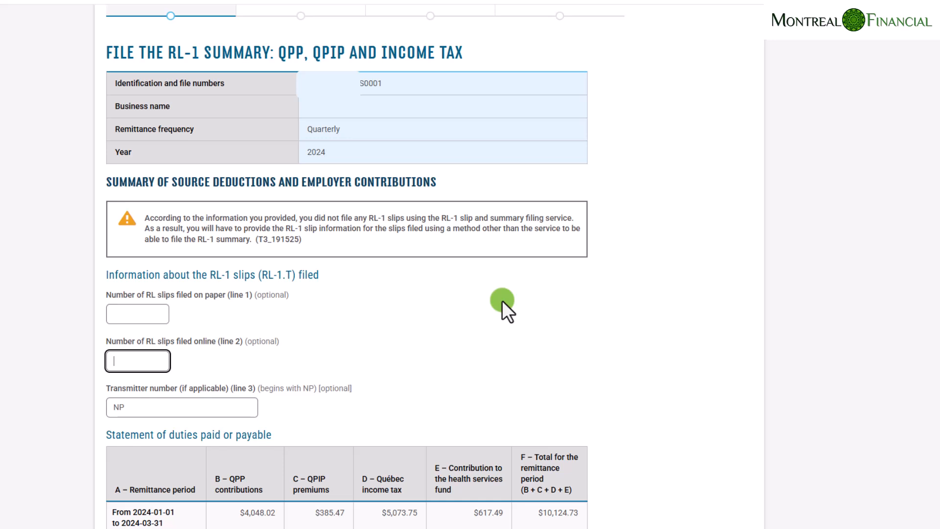
text(1)
click(491, 317)
click(129, 364)
scroll(342, 333, down, 1)
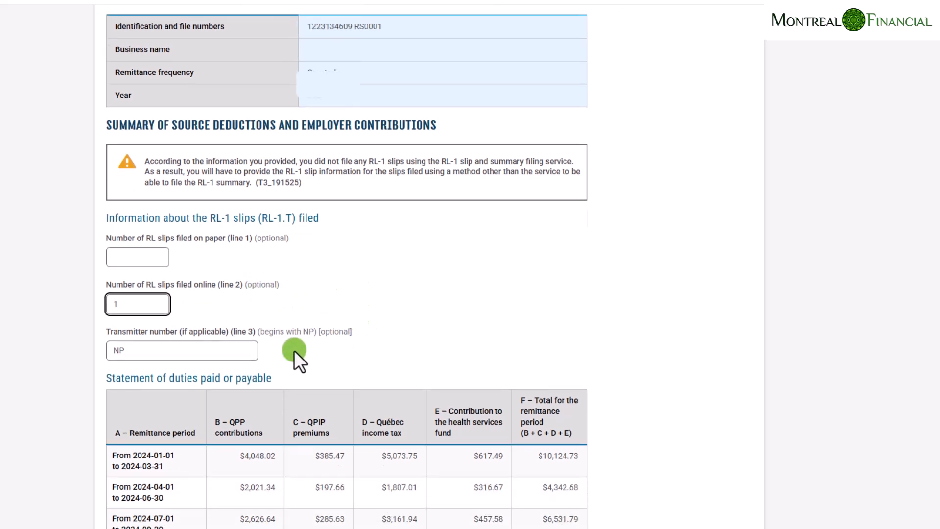
click(192, 349)
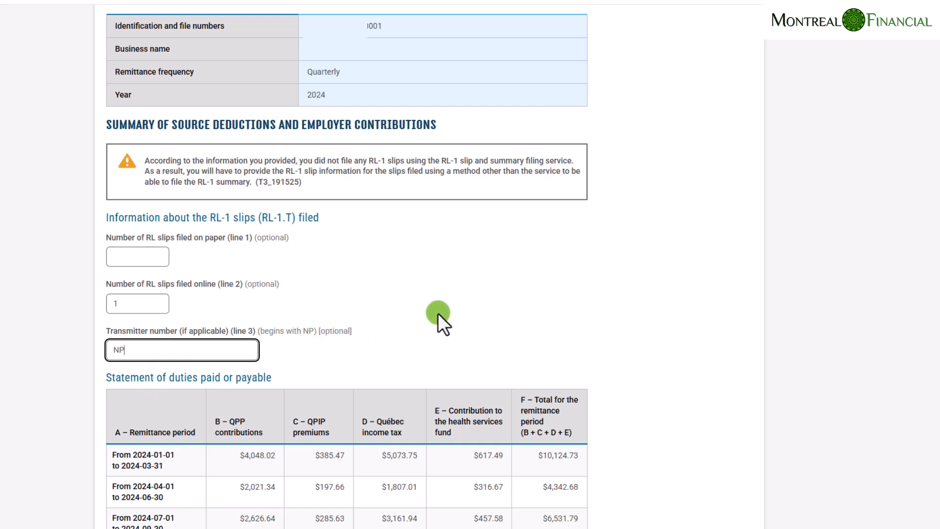
Review the QPP, QPIP, income tax and health services fund amounts per remittance period in the statement of duties, including the remittances being processed fields.
scroll(437, 312, down, 2)
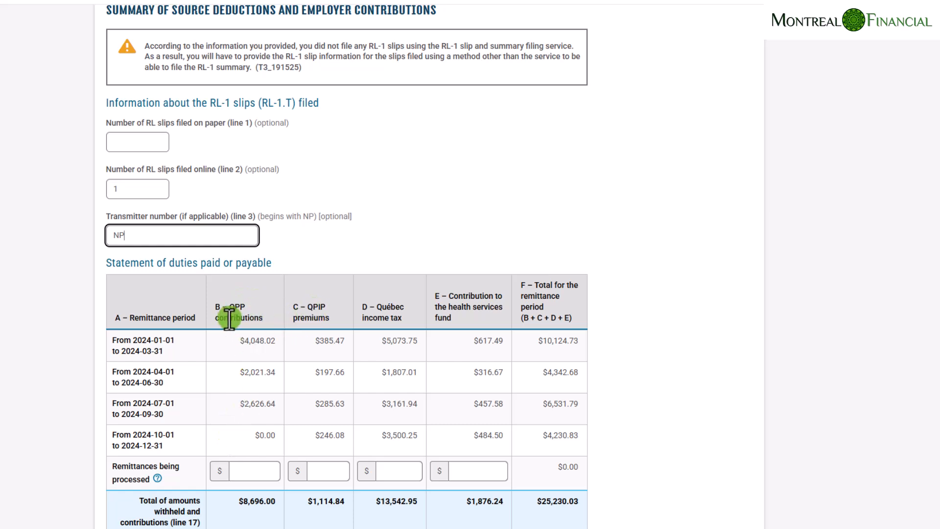
click(313, 307)
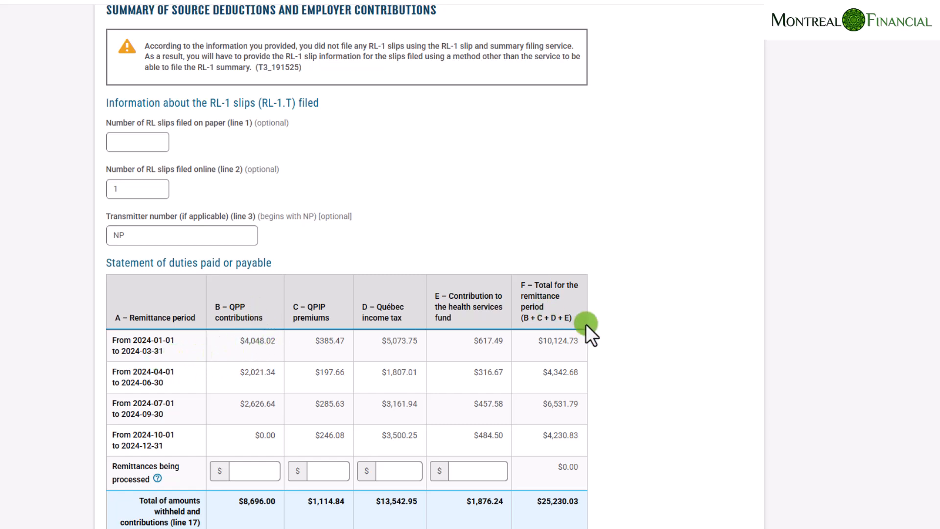
scroll(665, 342, down, 1)
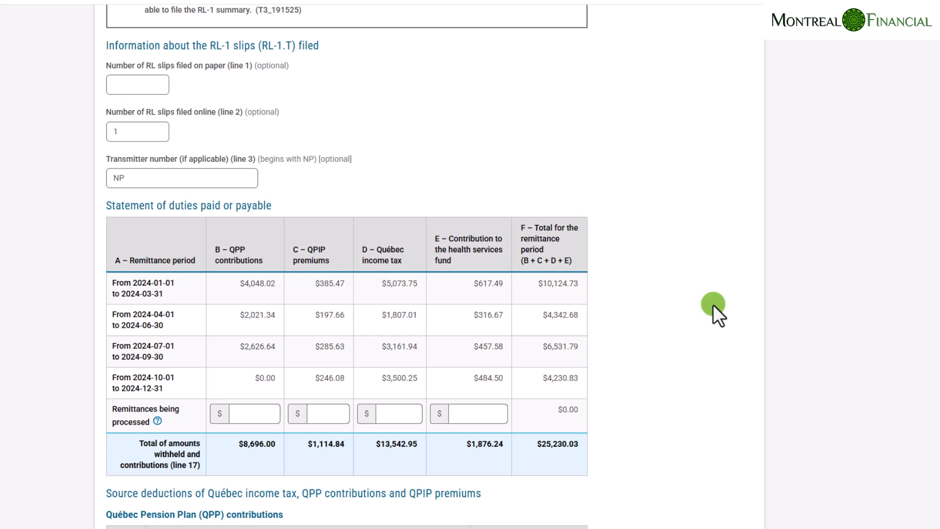
scroll(713, 306, down, 1)
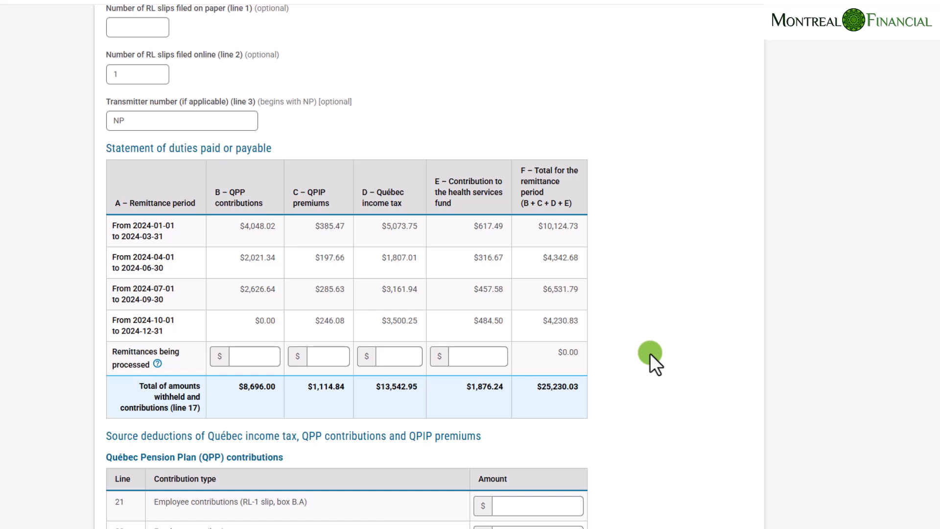
click(252, 354)
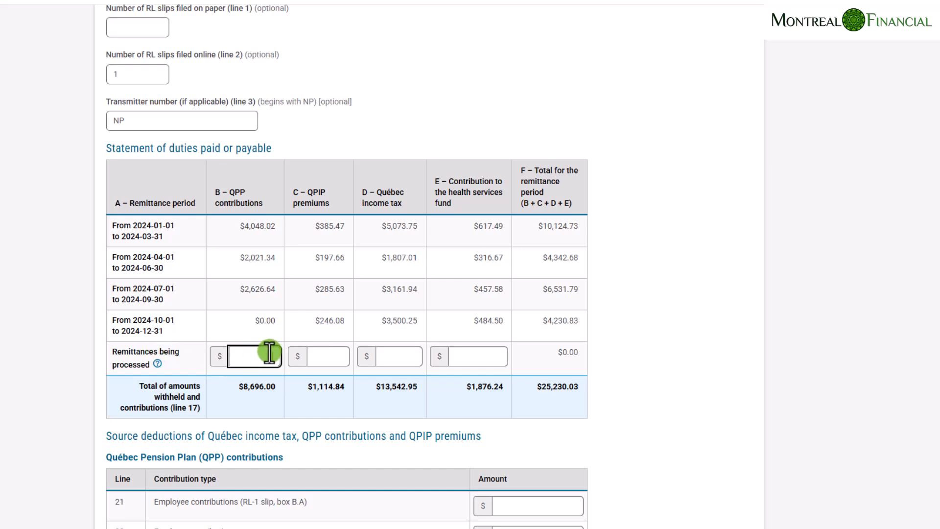
click(341, 356)
click(389, 356)
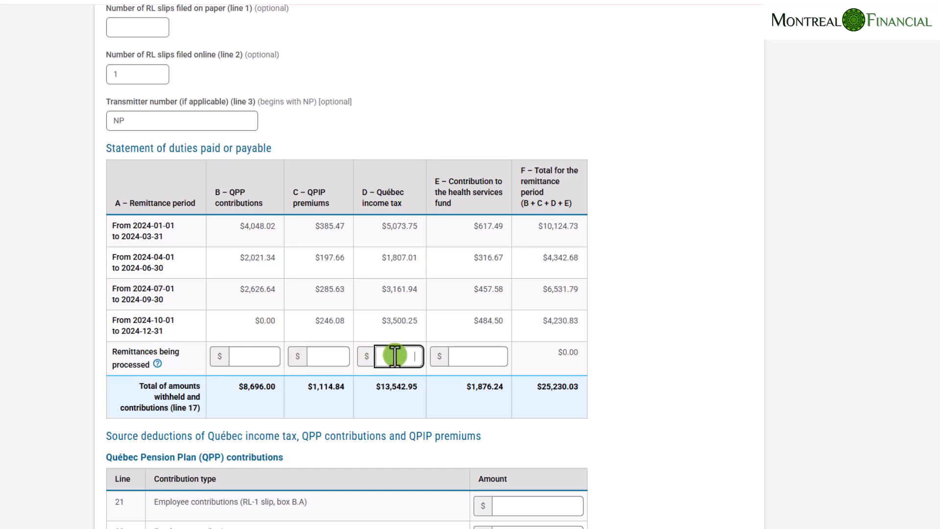
click(451, 356)
click(259, 321)
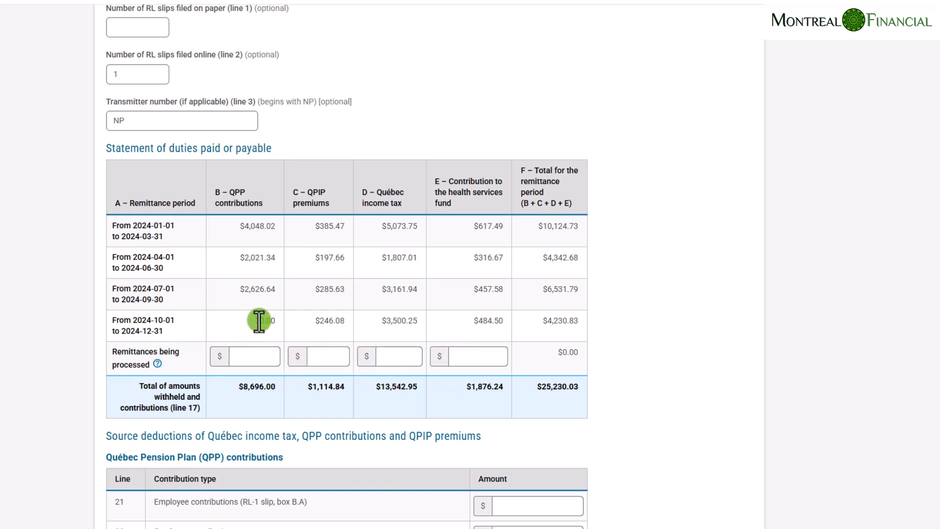
drag(256, 321, 277, 323)
click(239, 229)
Switch to the RLZ-1.S summary PDF and look up the QPP contribution amounts on lines 21 to 24.
scroll(684, 296, down, 5)
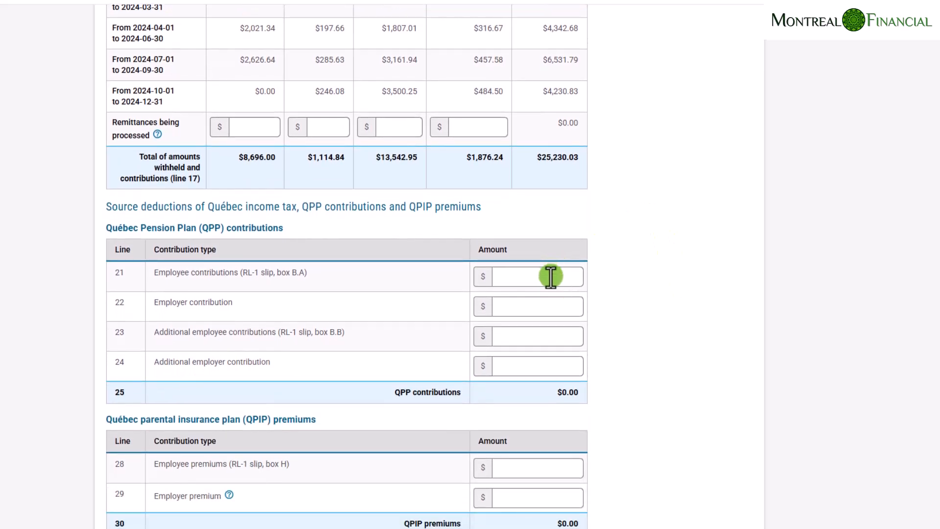
click(551, 275)
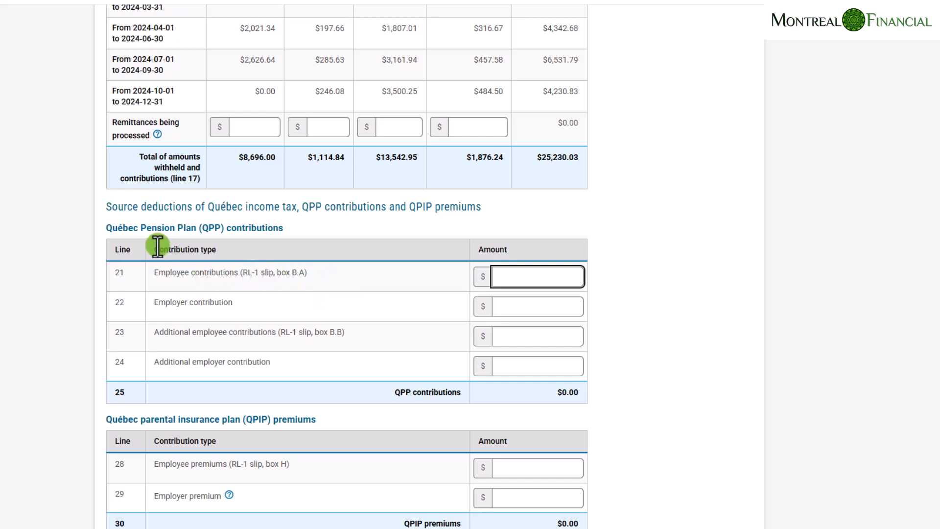
drag(112, 228, 216, 228)
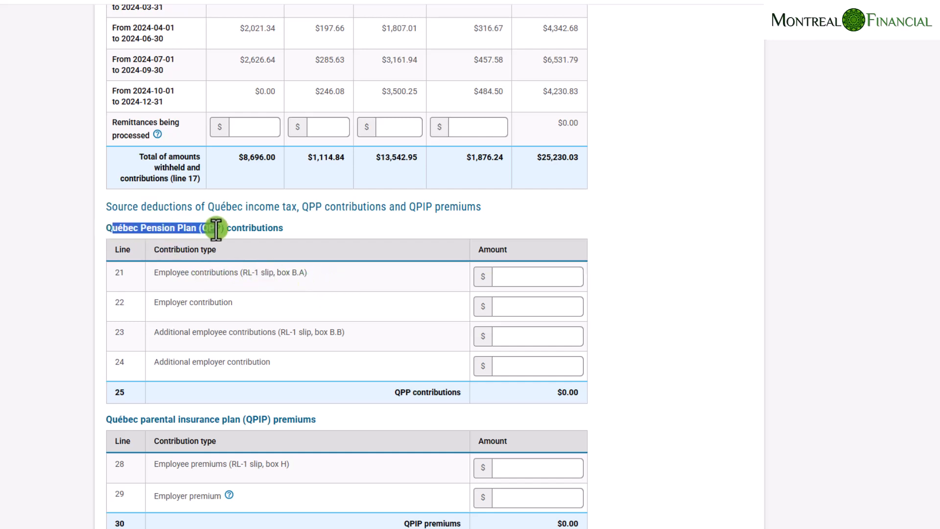
click(557, 274)
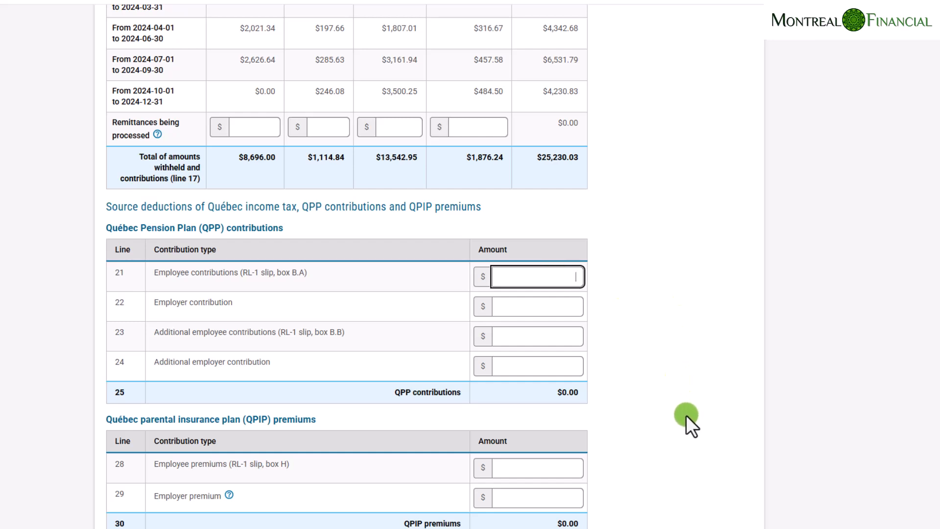
mouse_move(701, 528)
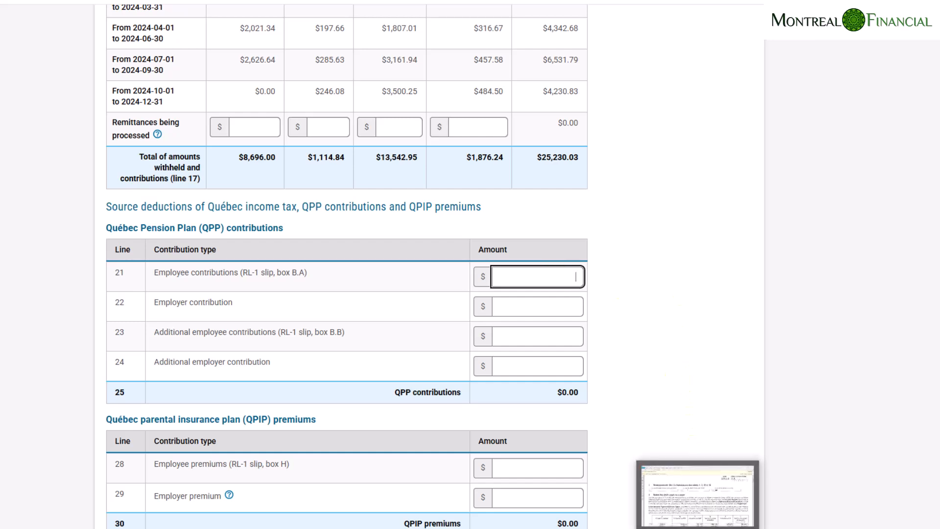
click(697, 494)
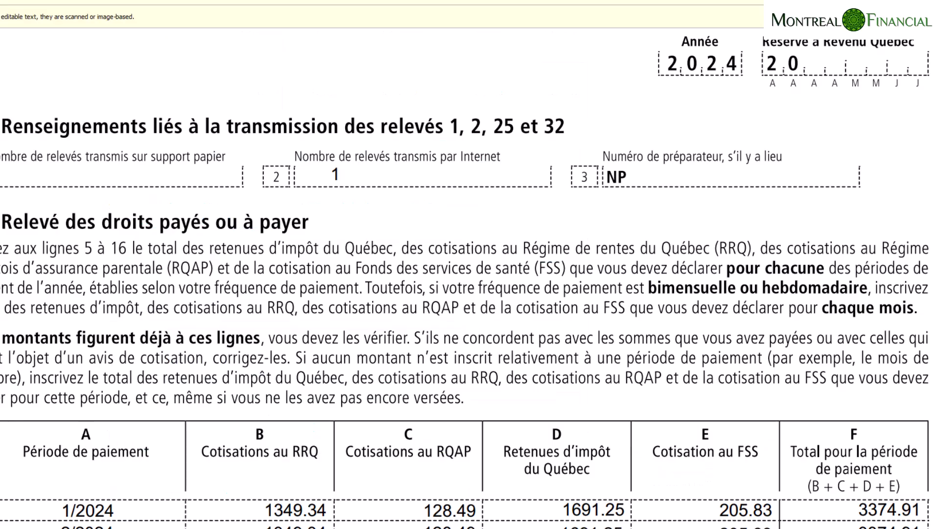
scroll(724, 374, down, 10)
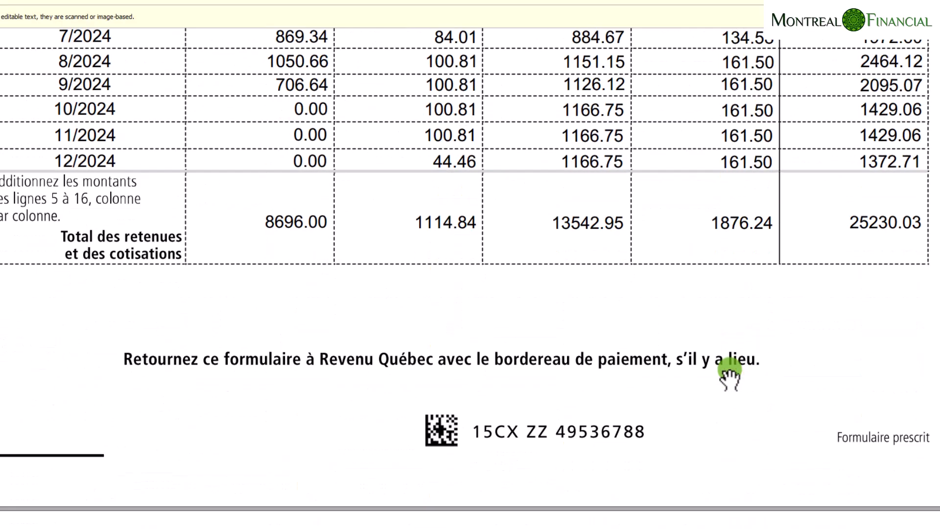
scroll(730, 375, down, 5)
click(854, 272)
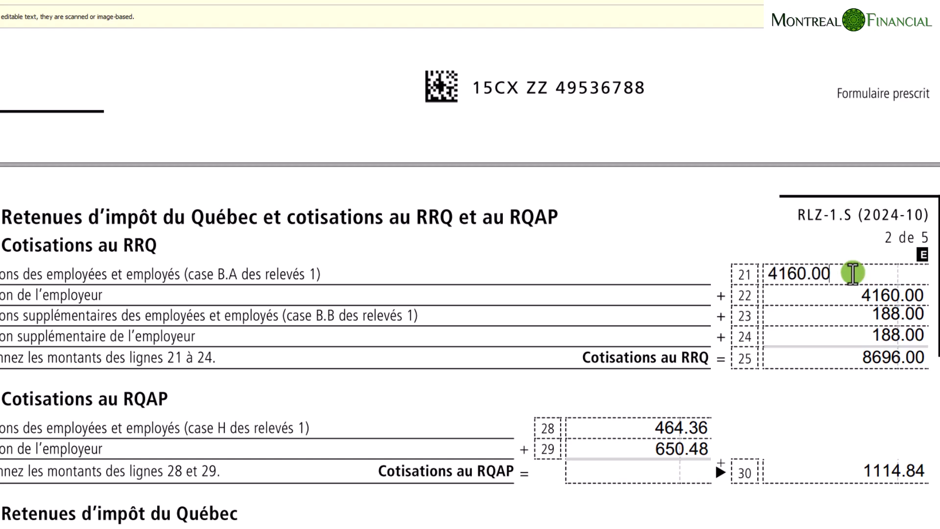
click(785, 402)
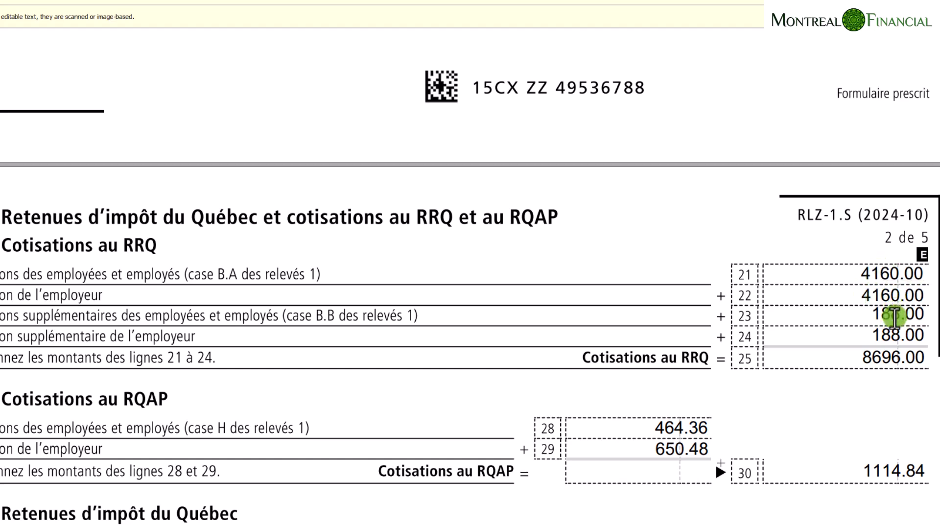
click(895, 318)
click(619, 216)
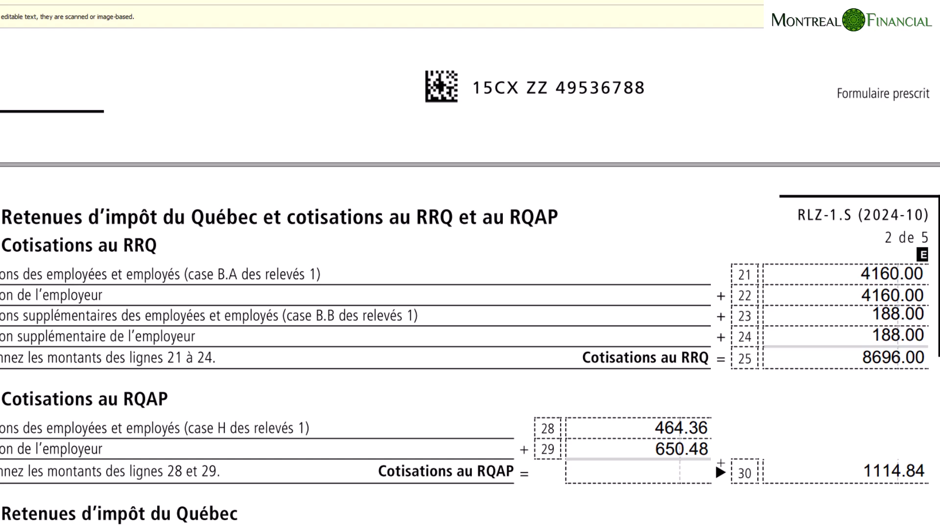
Return to the online filing form and enter 4160 for both the employee (line 21) and employer (line 22) QPP contributions.
click(282, 526)
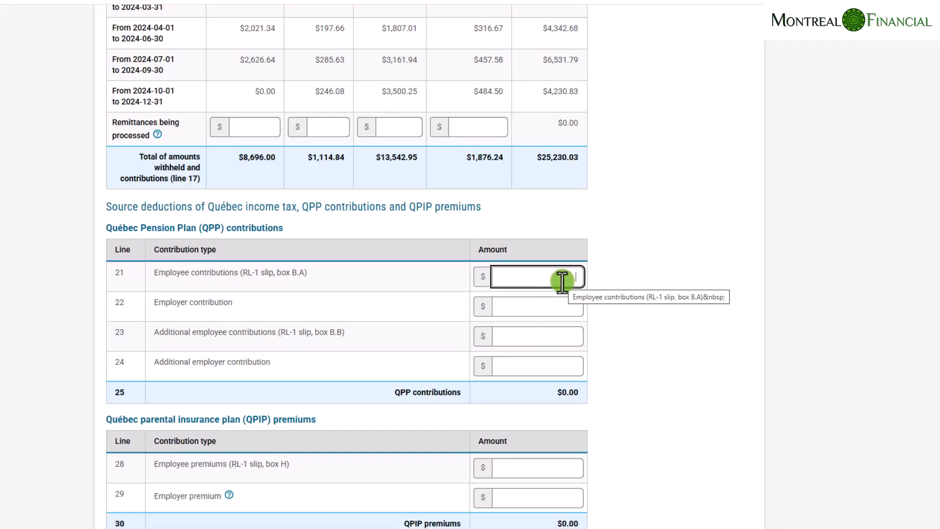
text(4160)
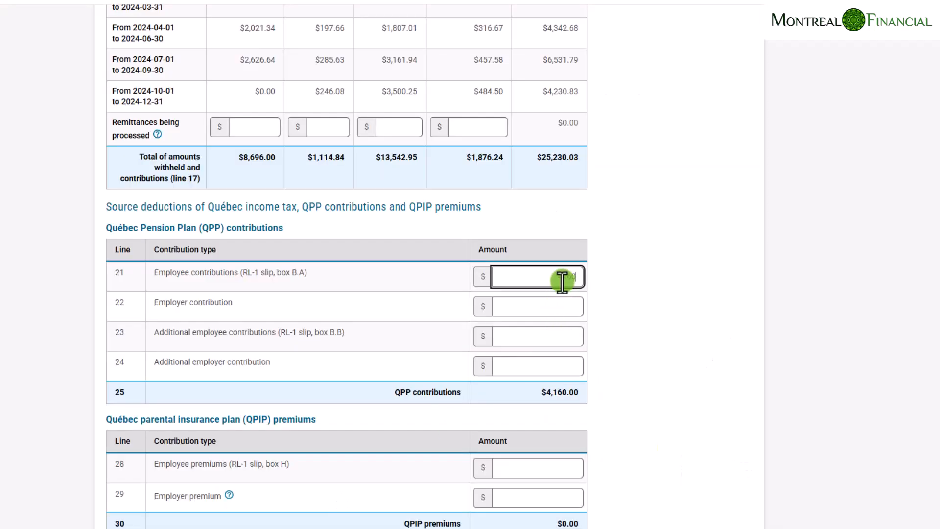
click(545, 306)
text(4,16)
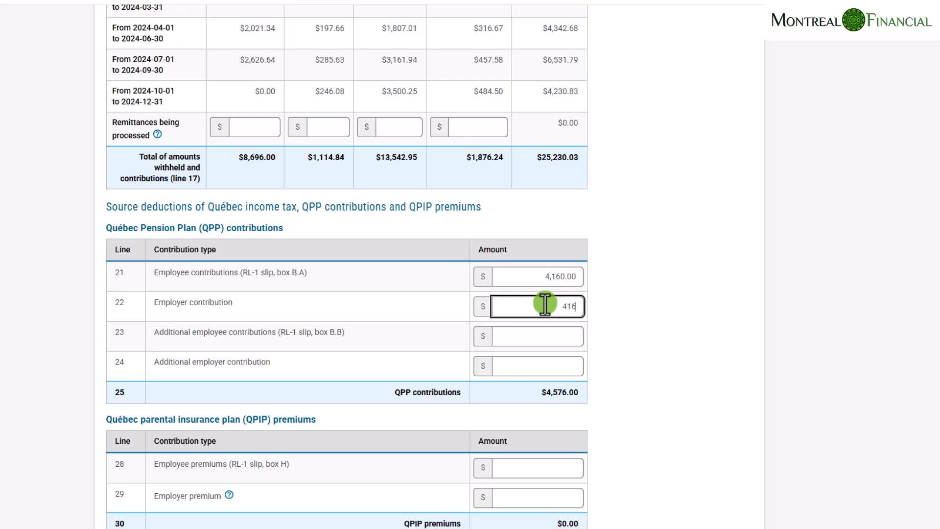
text(0)
click(318, 305)
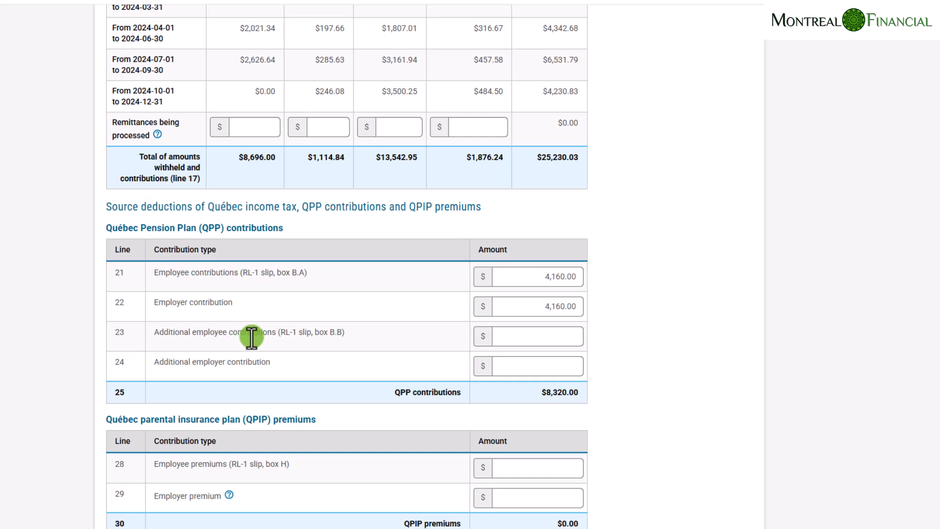
Enter 188 for both the additional employee (line 23) and additional employer (line 24) QPP contributions.
click(538, 336)
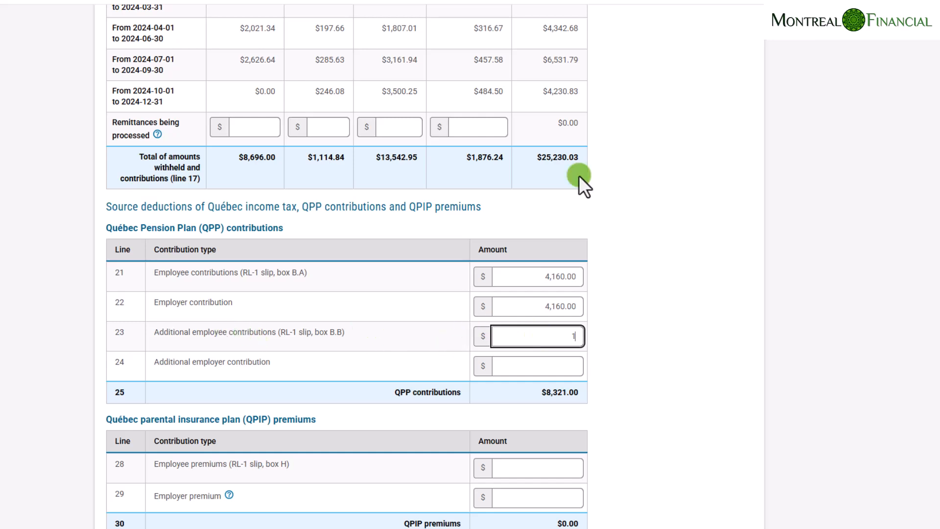
text(188)
click(559, 362)
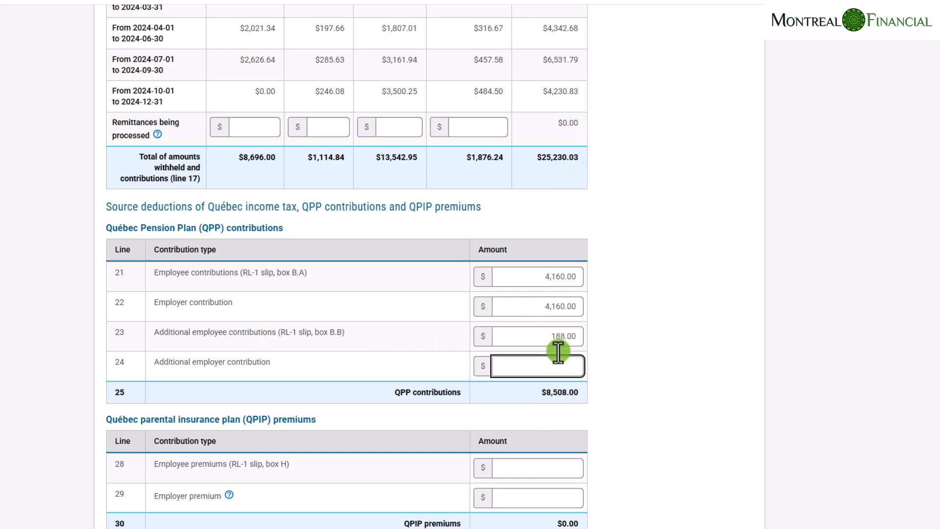
text(188)
click(401, 360)
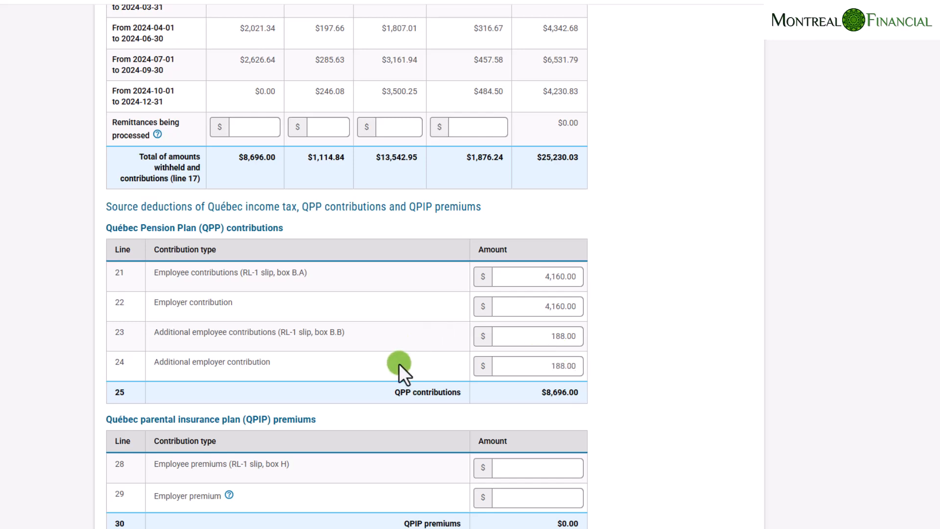
Copy the QPIP premiums from the summary PDF into the form: 464.36 for the employee (line 28) and 650.48 for the employer (line 29).
scroll(399, 364, down, 2)
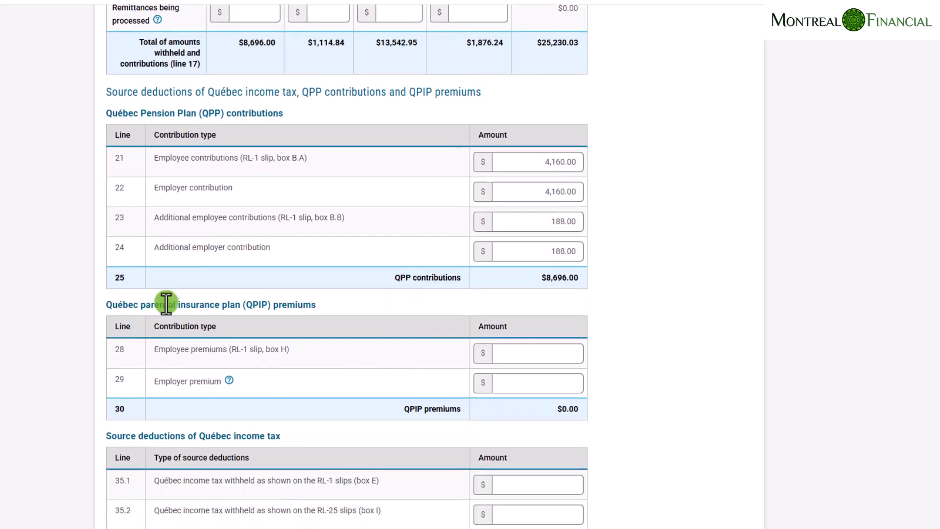
mouse_move(654, 526)
click(529, 349)
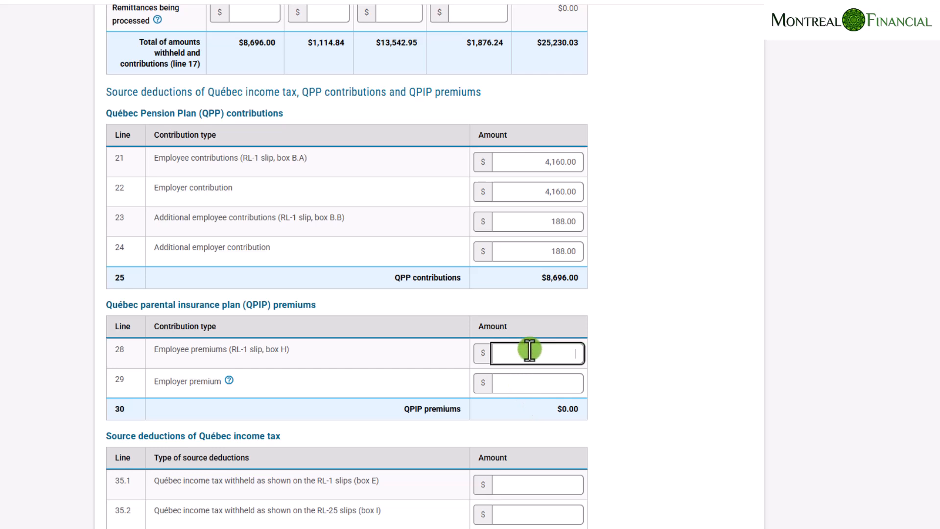
click(714, 528)
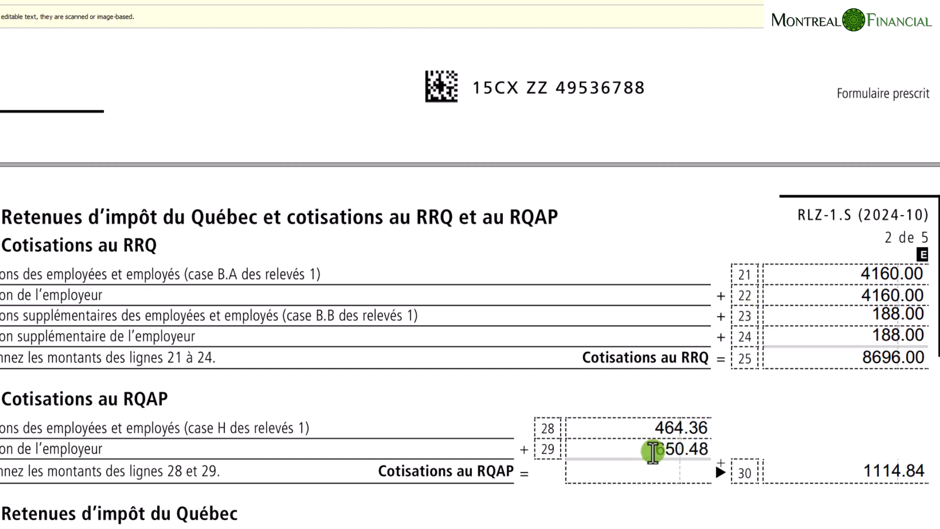
click(664, 428)
drag(664, 429, 549, 430)
key(ctrl+c)
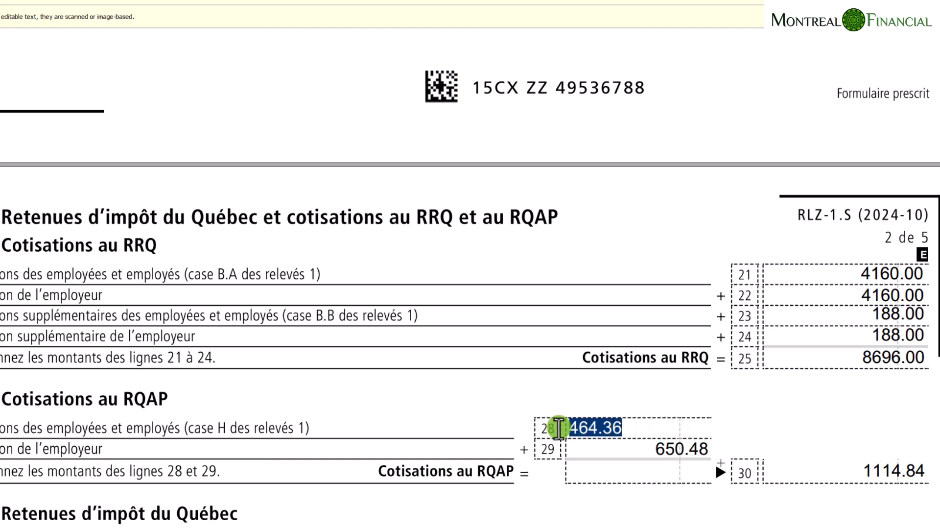
click(542, 353)
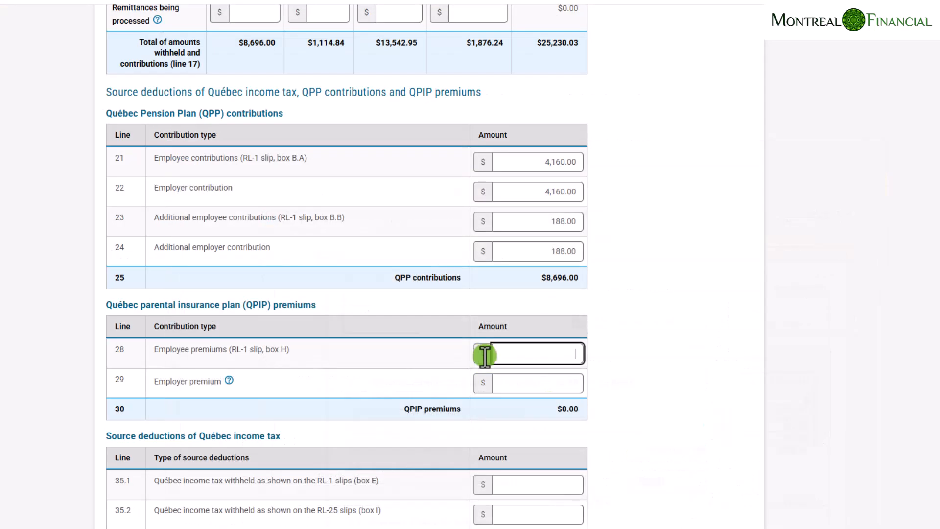
key(ctrl+v)
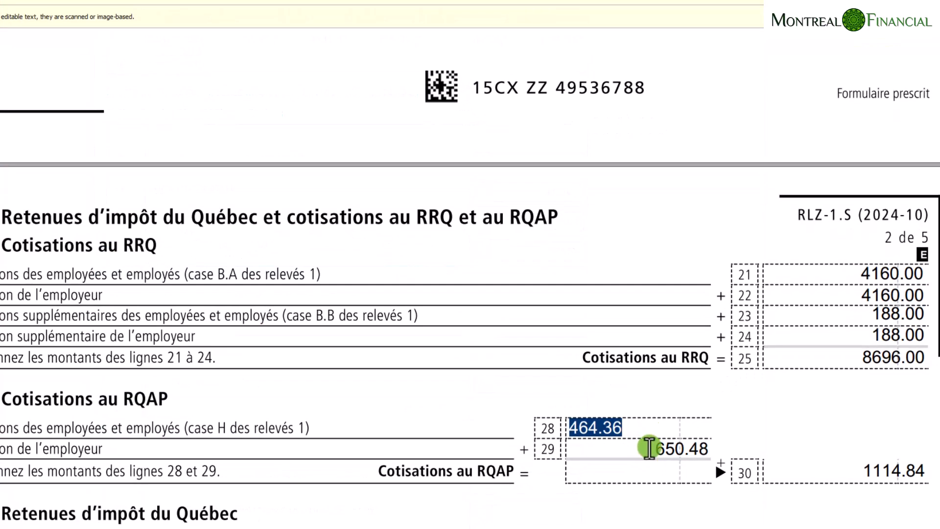
click(667, 466)
drag(667, 465, 527, 471)
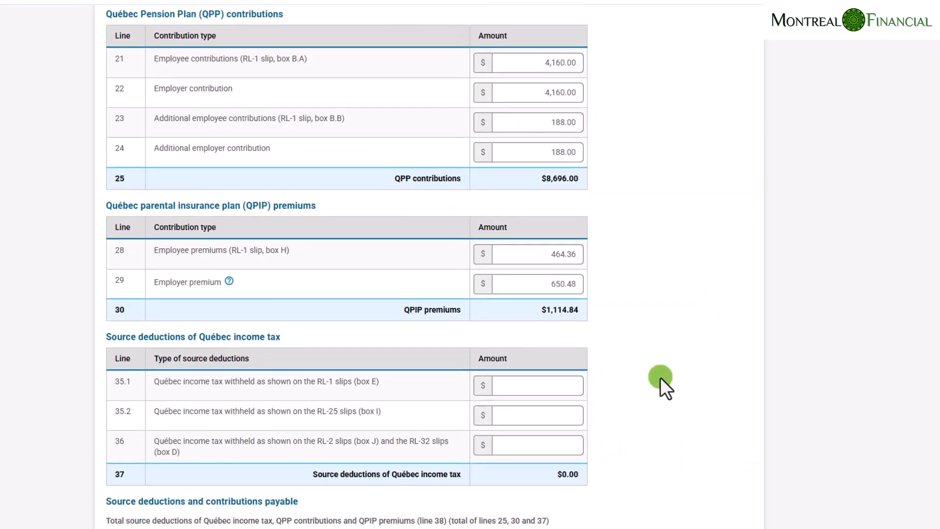
Copy the Québec income tax withheld per the RL-1 slips, 13542.95, from line 35 of the summary PDF into line 35.1 of the form.
scroll(661, 357, down, 3)
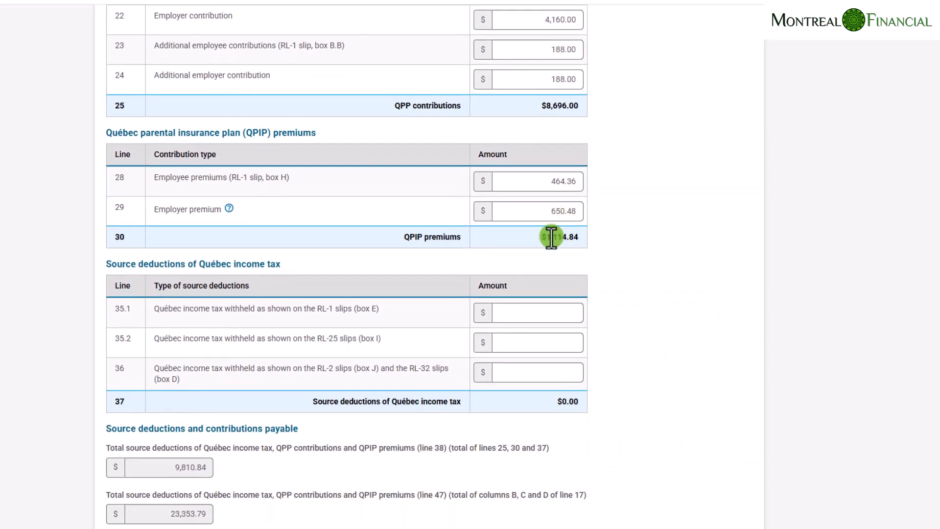
click(552, 313)
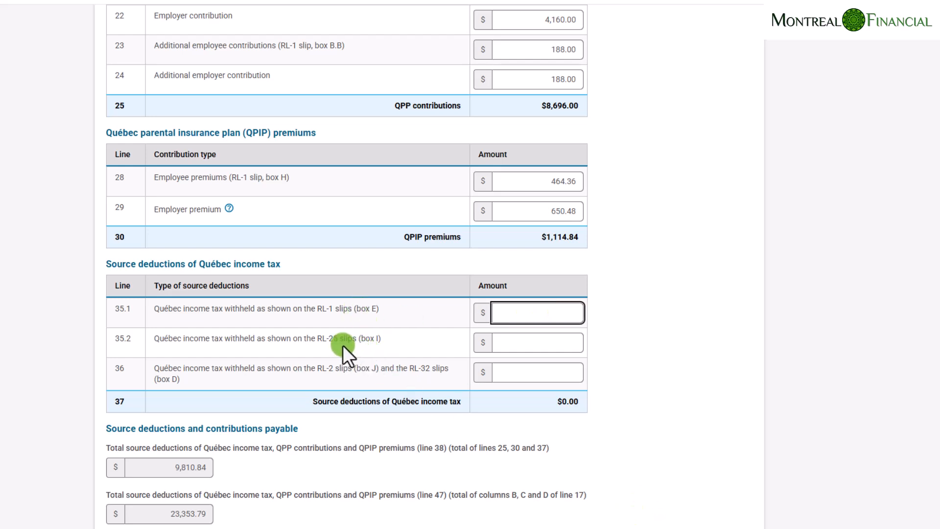
click(323, 343)
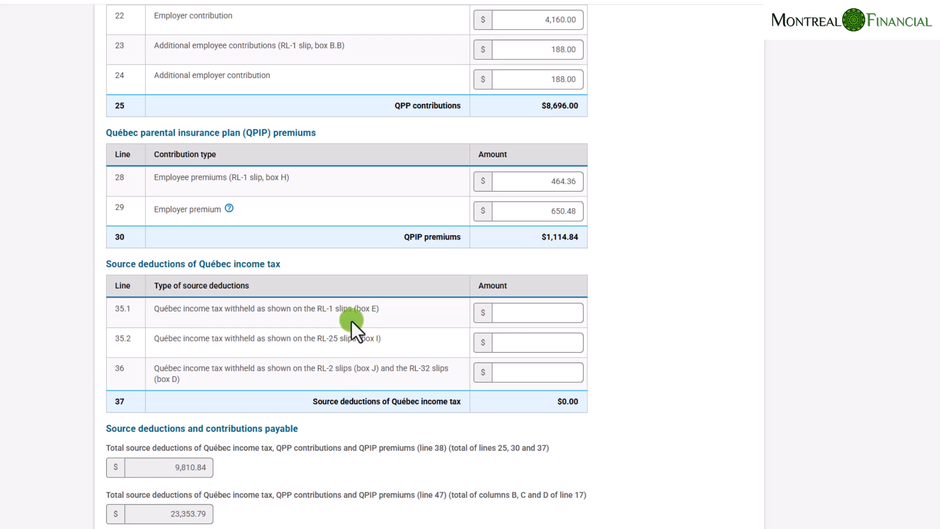
click(537, 312)
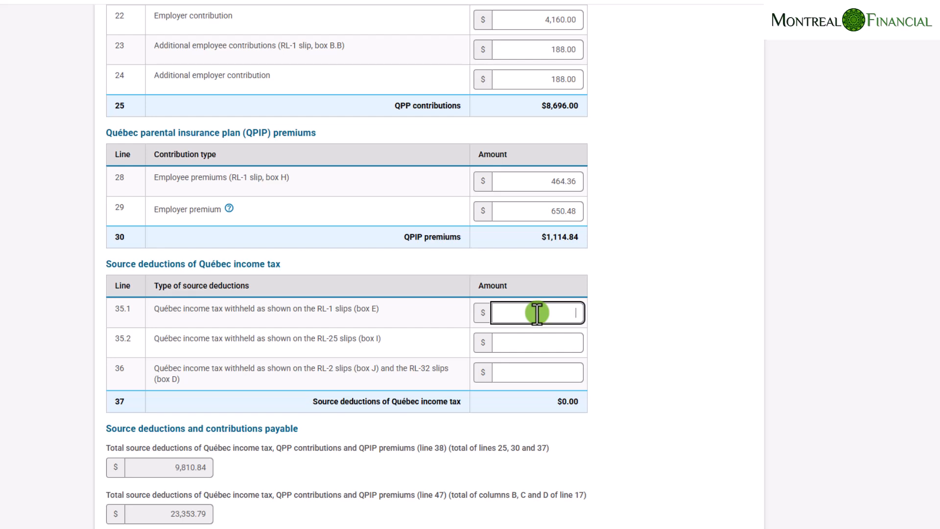
mouse_move(698, 528)
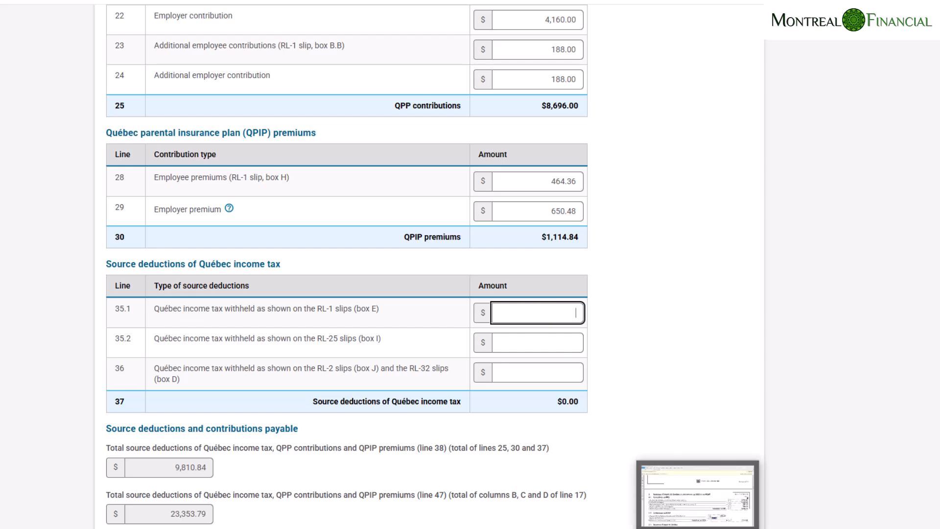
click(697, 494)
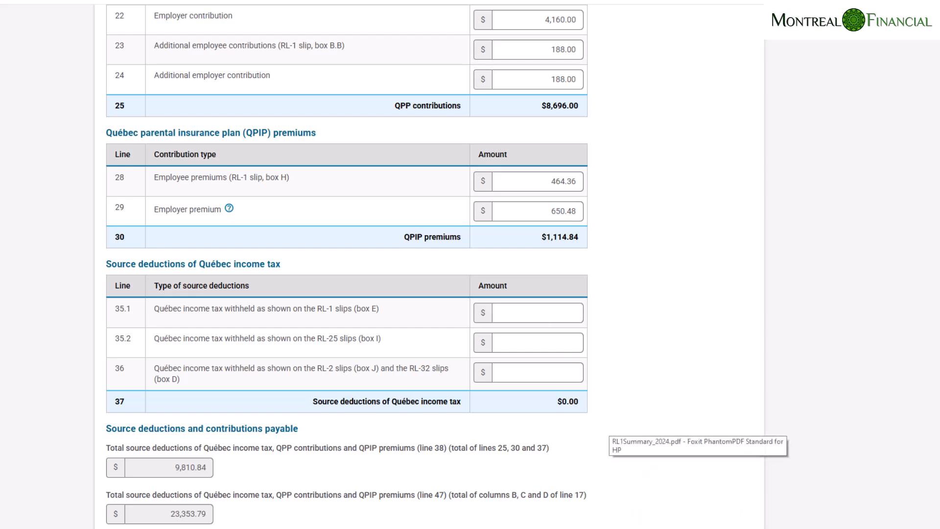
scroll(733, 446, down, 3)
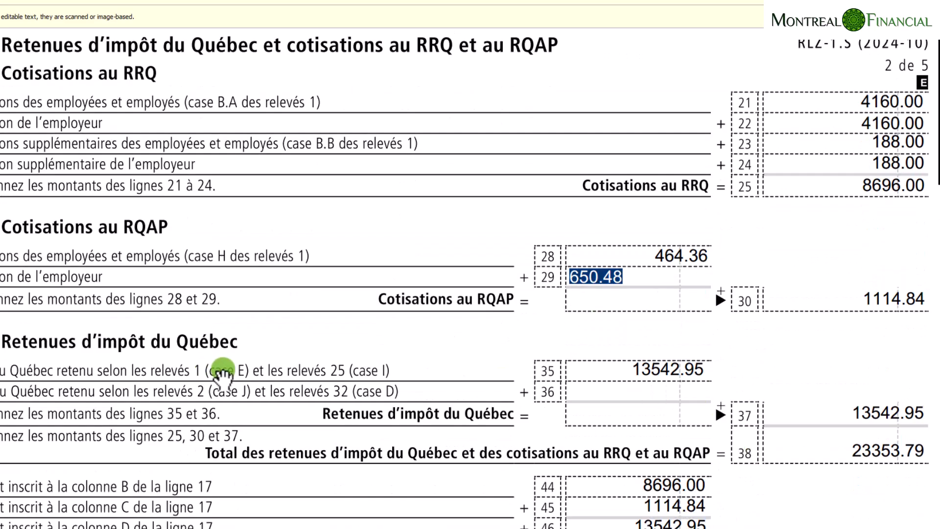
click(220, 374)
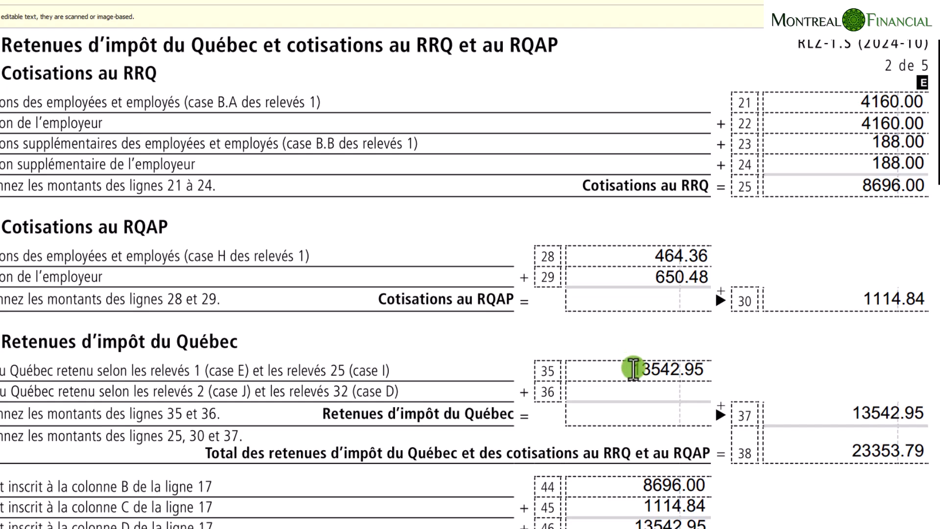
drag(628, 365, 649, 368)
click(648, 368)
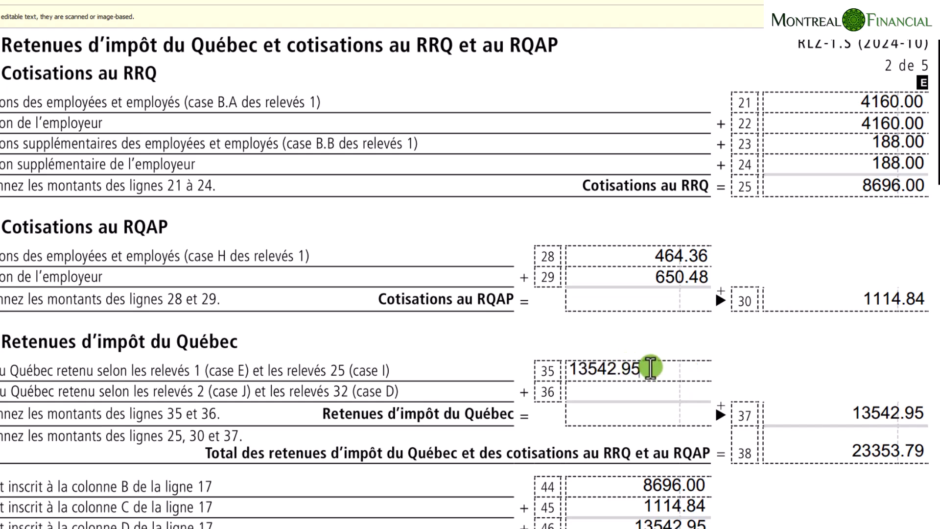
drag(657, 368, 564, 370)
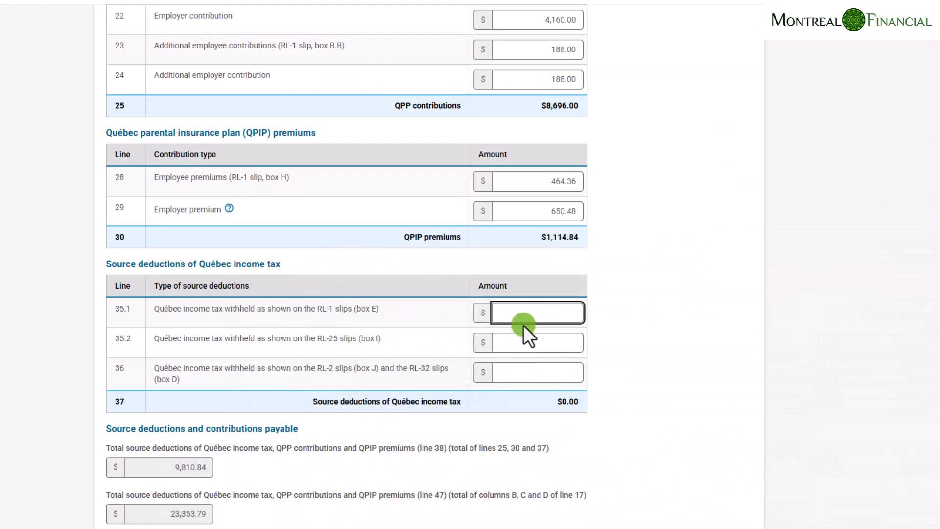
text(13542.95)
click(680, 318)
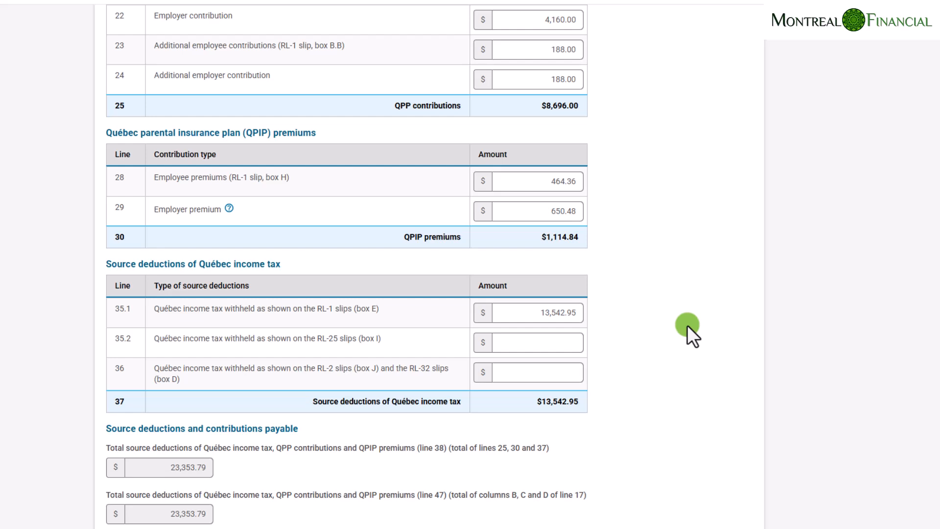
Compare the total deductions and contributions on lines 38 and 47 with the entered amounts, and check the balance due on line 48.
scroll(687, 325, down, 5)
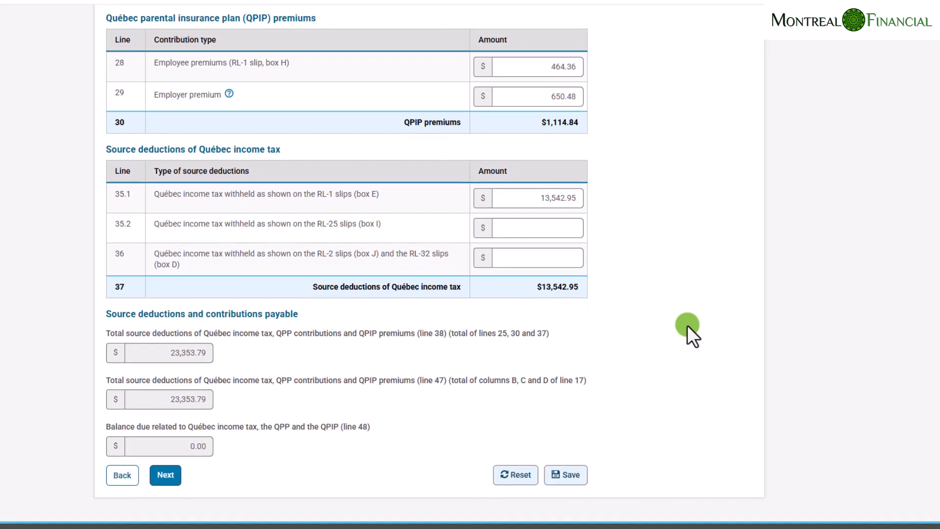
click(180, 238)
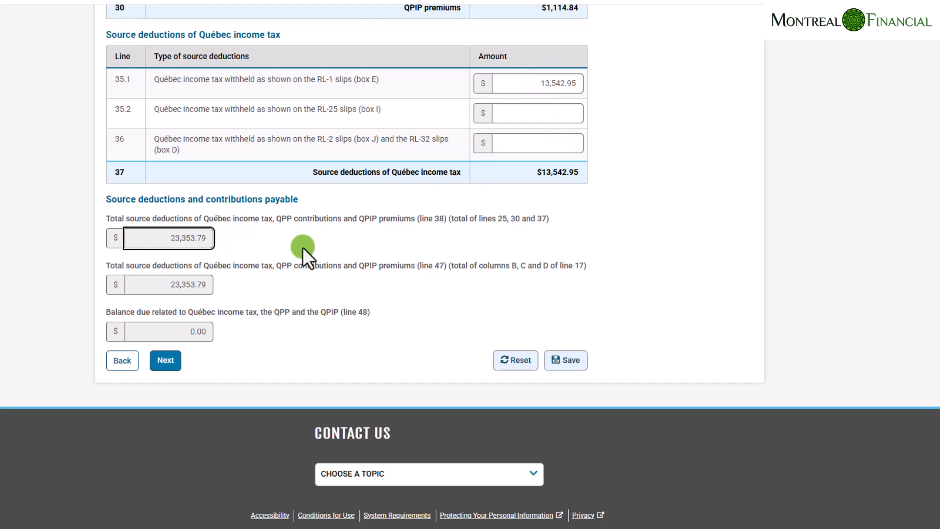
click(178, 286)
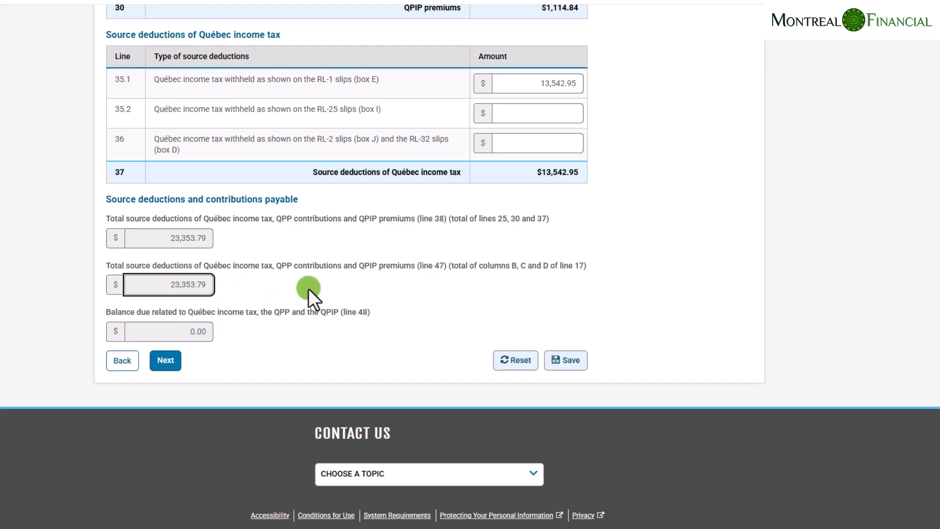
click(176, 333)
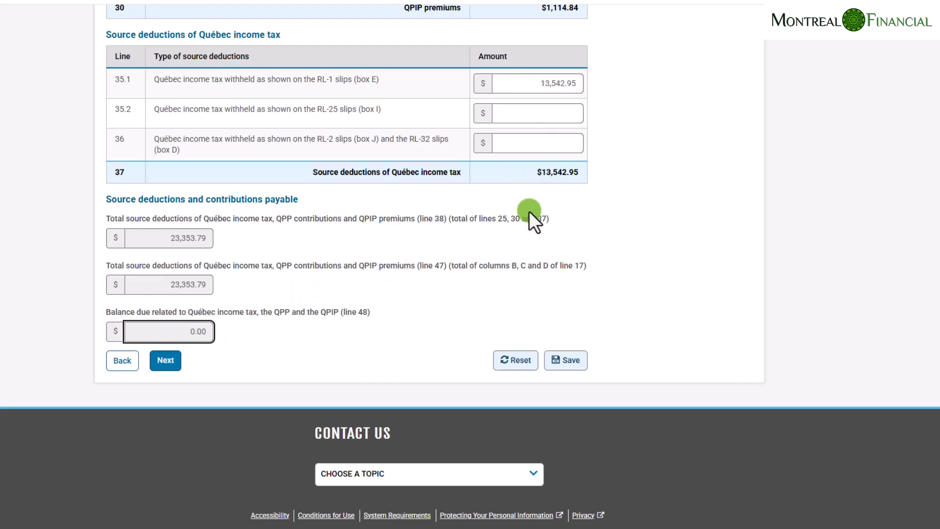
scroll(513, 254, up, 2)
scroll(307, 296, up, 5)
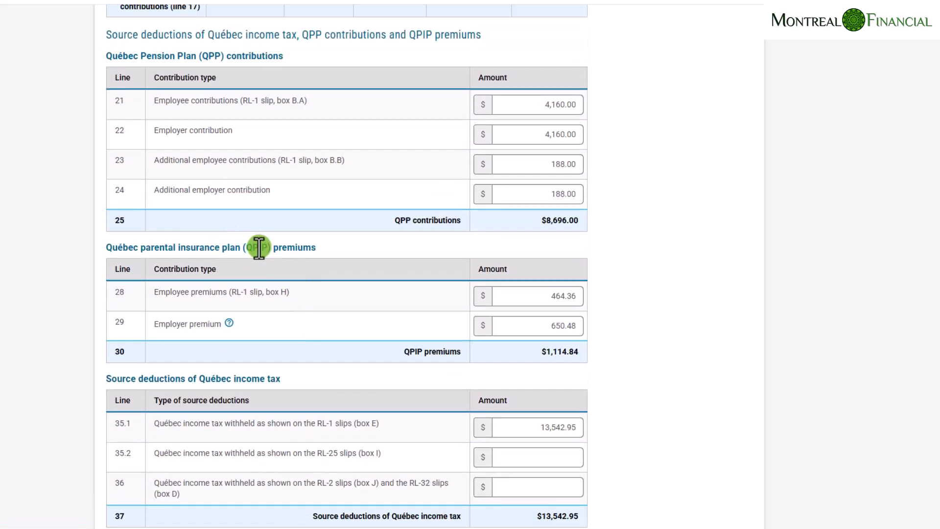
scroll(310, 249, down, 1)
scroll(310, 247, down, 4)
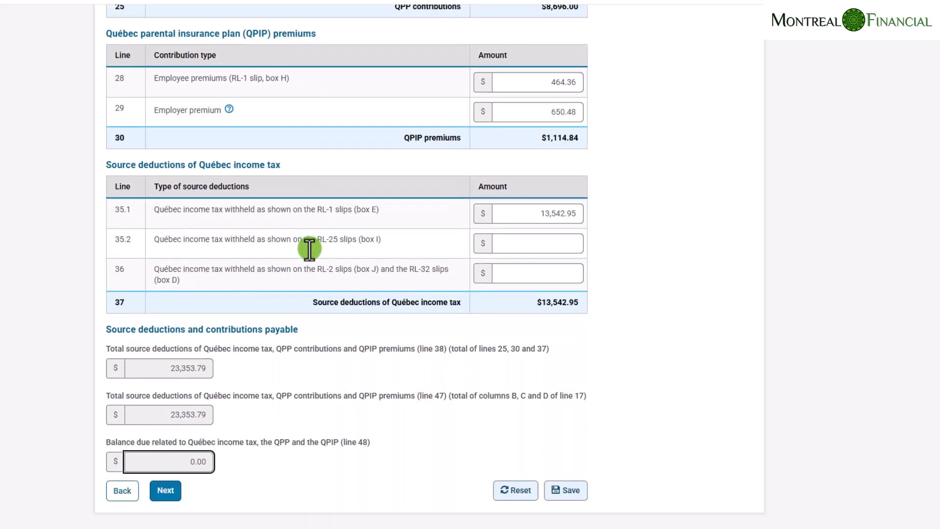
click(189, 294)
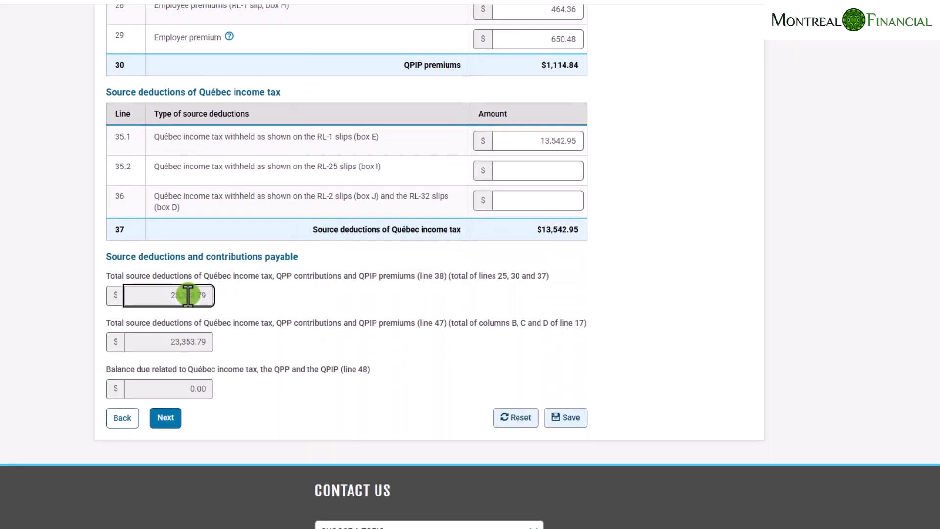
click(183, 344)
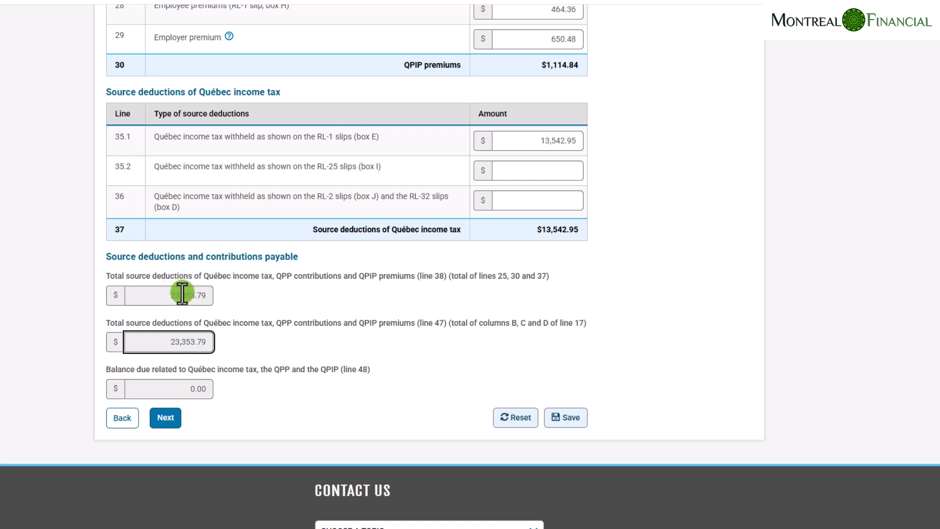
click(308, 335)
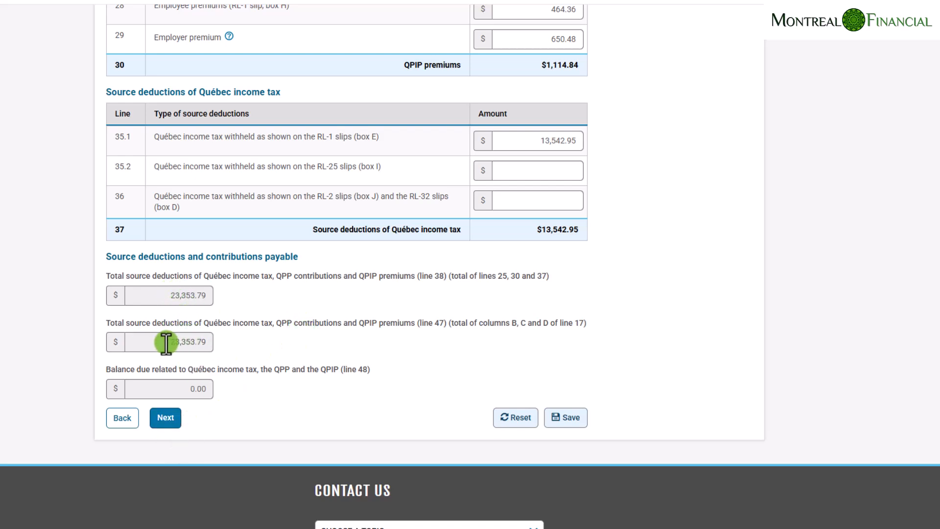
click(189, 391)
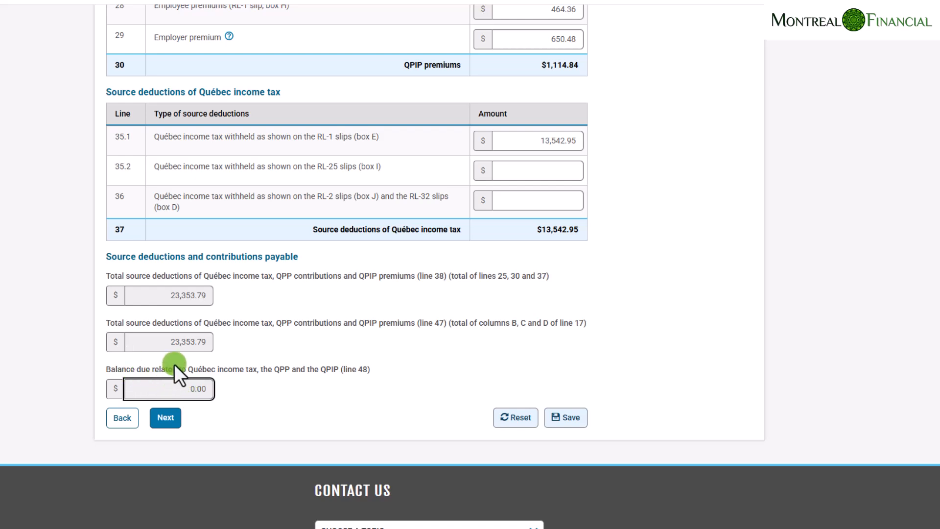
Continue to the health services fund page and enter the total payroll from the summary PDF, 98749.99, on line 50.1.
click(165, 423)
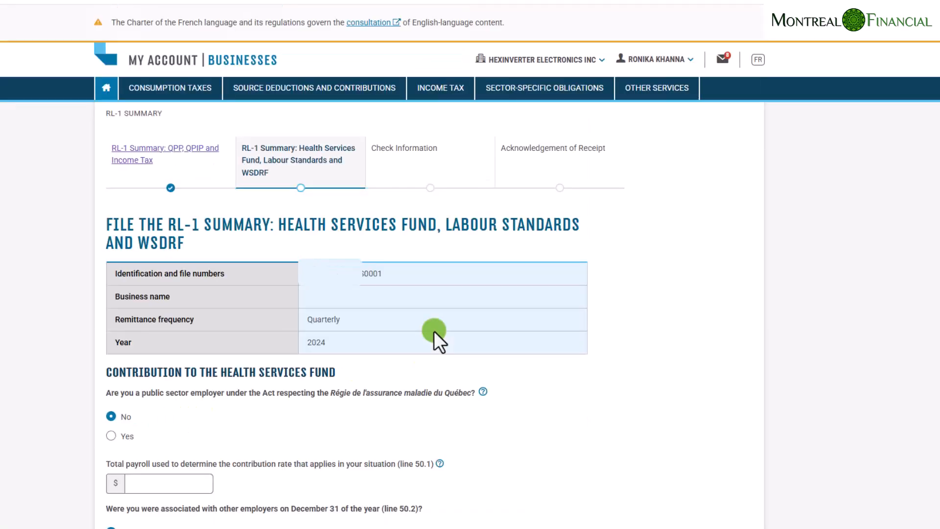
scroll(576, 362, down, 6)
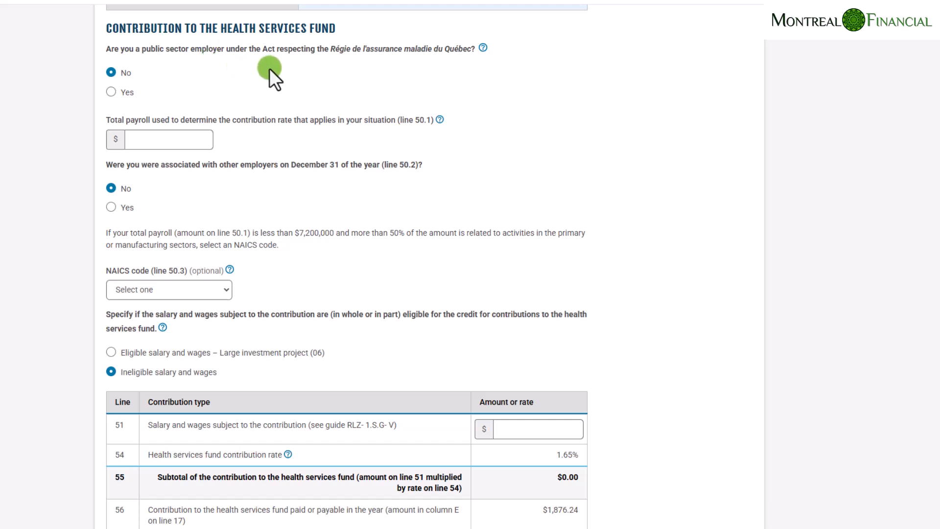
click(181, 139)
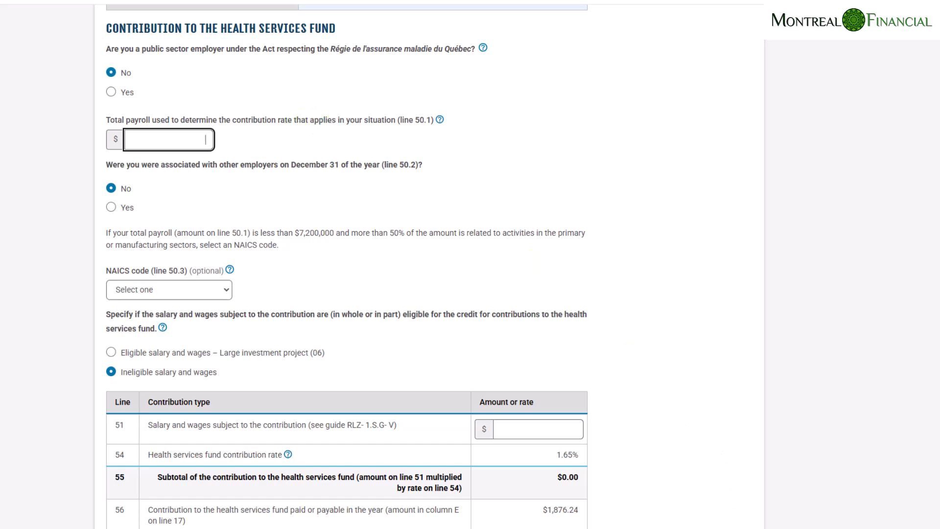
click(698, 527)
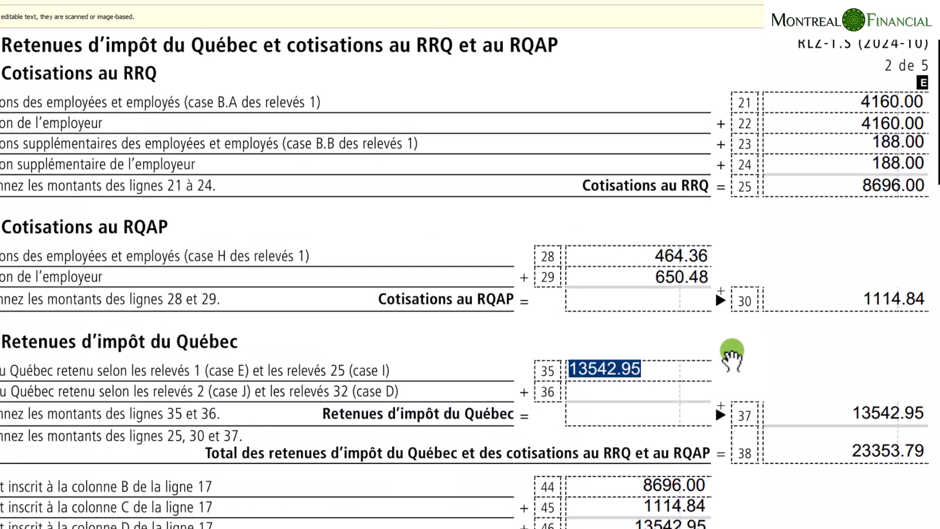
scroll(732, 357, down, 3)
scroll(732, 356, down, 2)
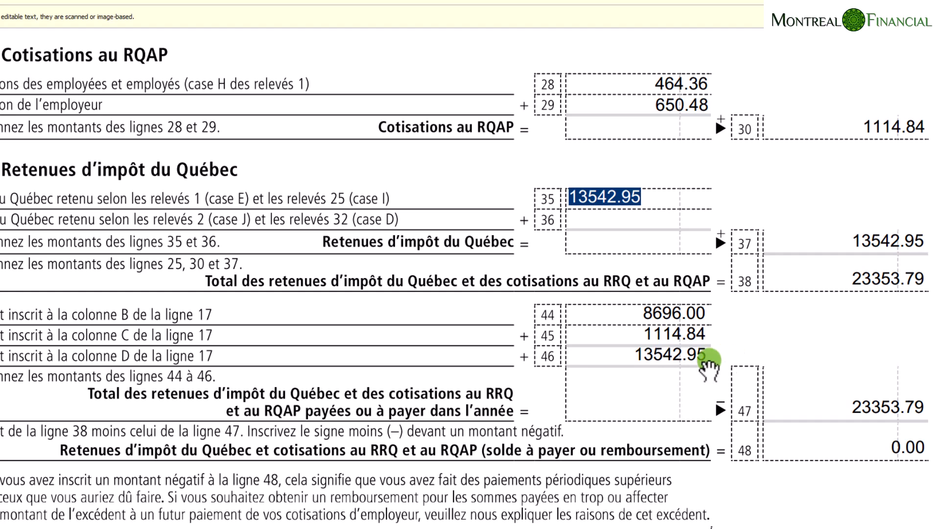
scroll(664, 352, down, 14)
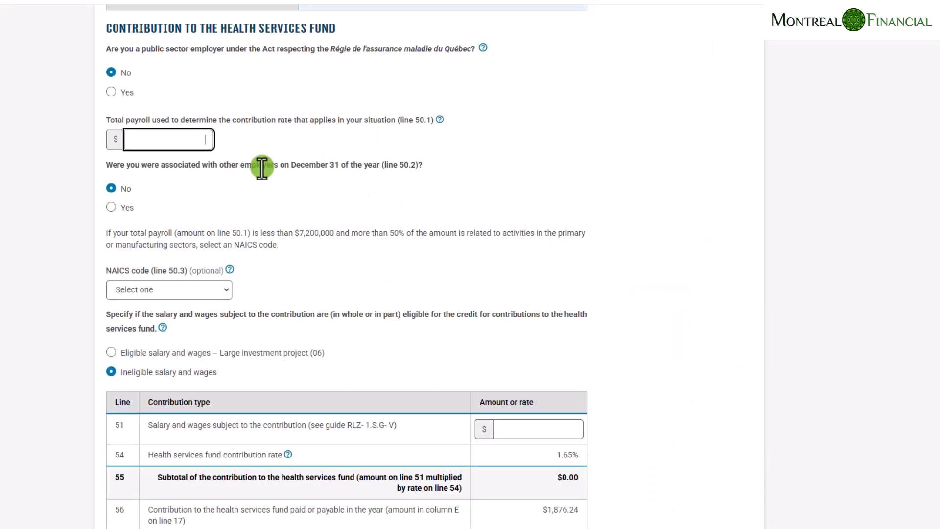
text(98749.99)
click(260, 136)
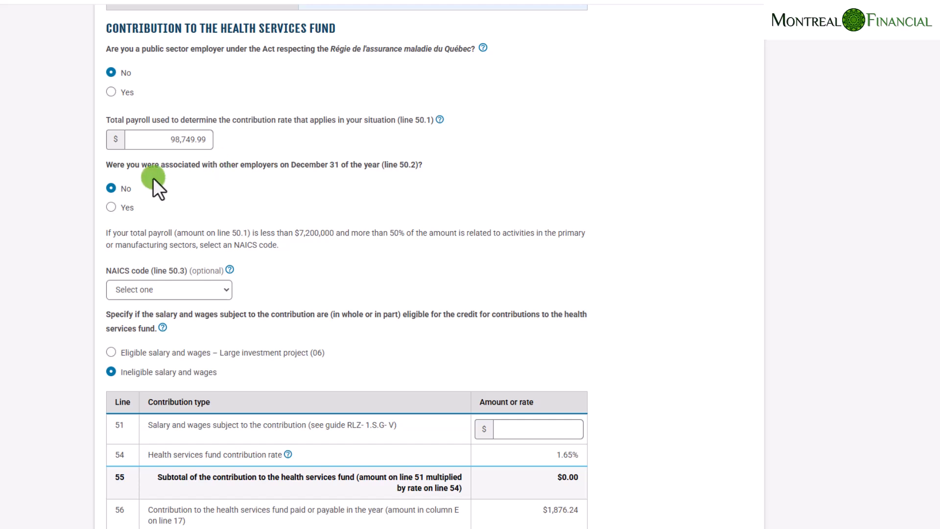
Review the NAICS code options (line 50.3), the payroll and sector conditions for choosing one, and the credit eligibility question.
scroll(238, 204, down, 2)
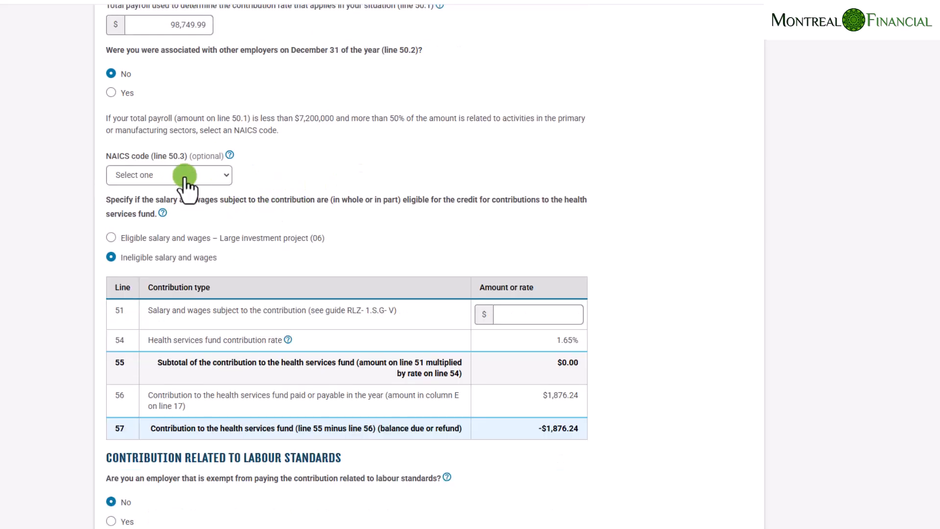
click(209, 176)
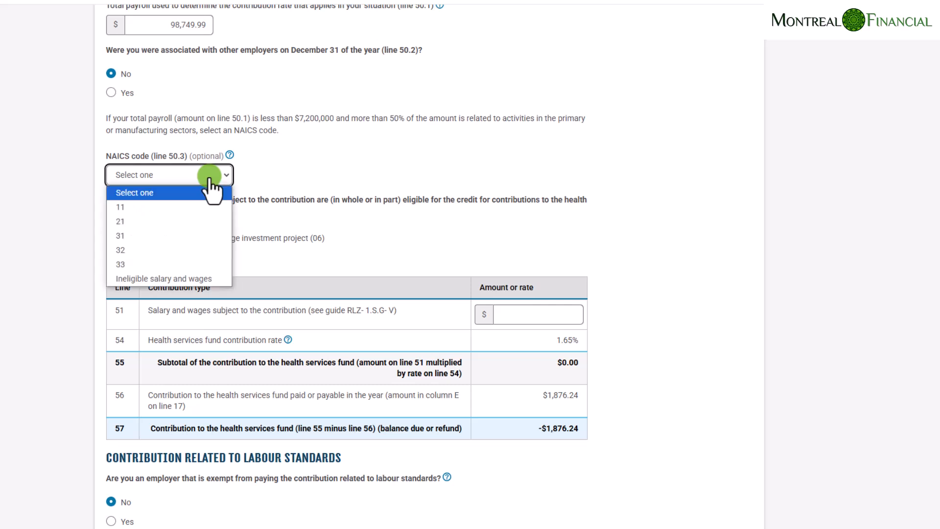
click(209, 181)
click(210, 181)
click(210, 183)
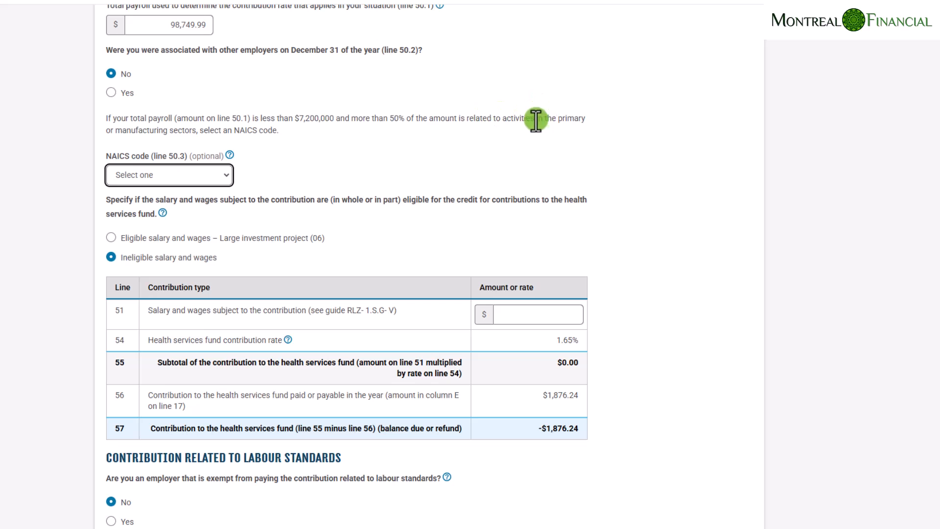
drag(536, 119, 197, 140)
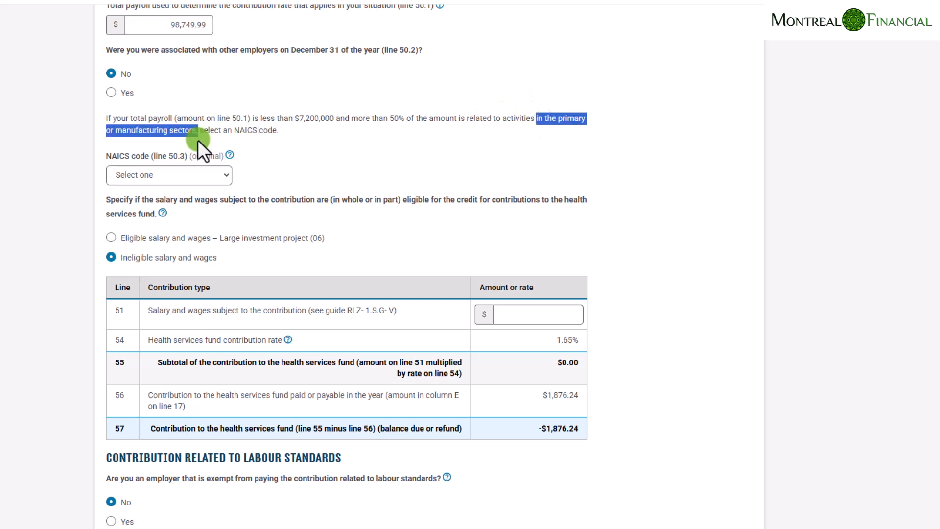
click(301, 119)
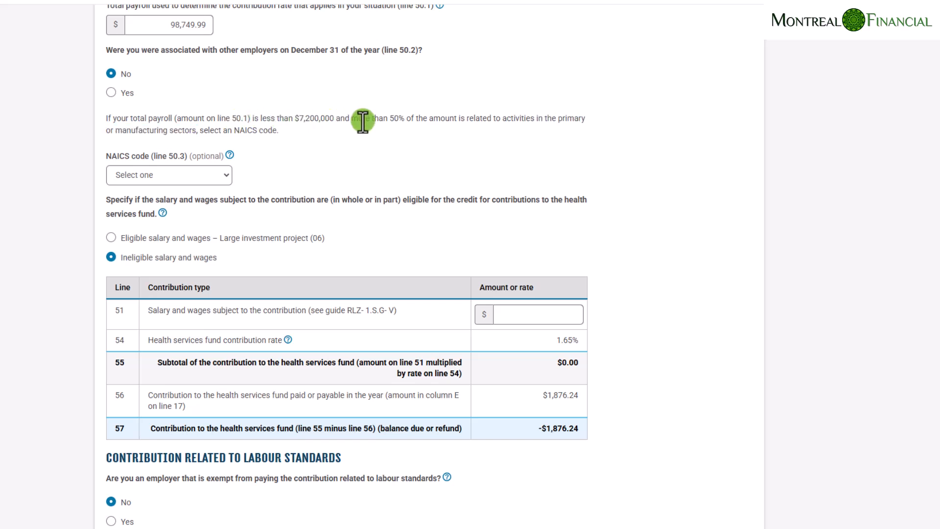
drag(371, 119, 407, 119)
scroll(354, 145, down, 1)
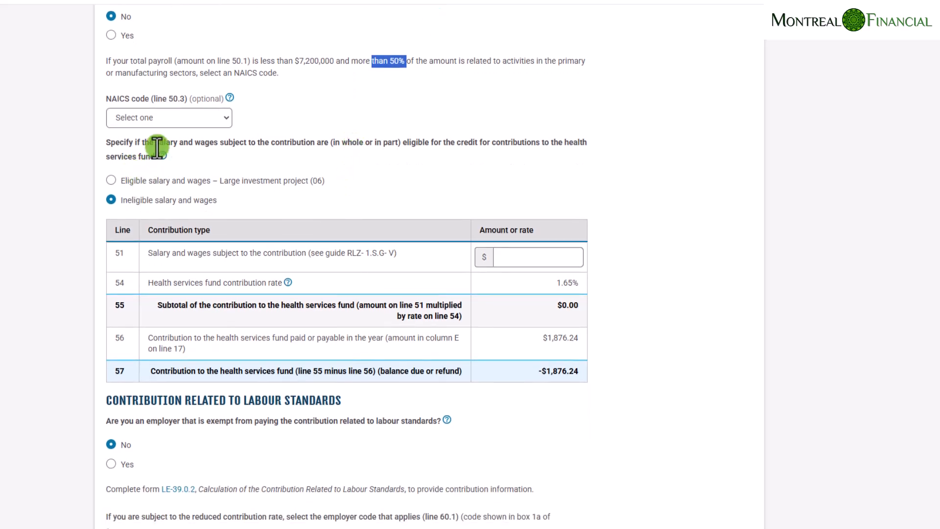
click(475, 142)
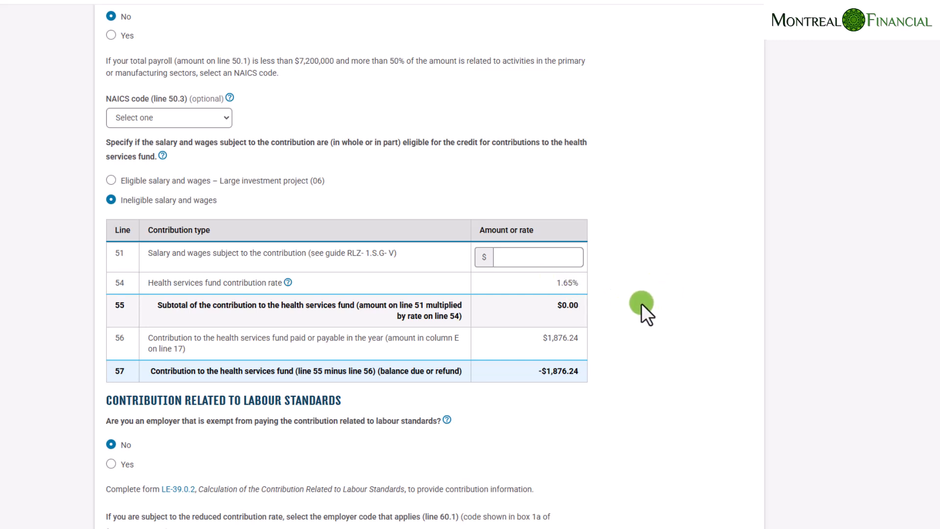
Copy the total payroll of 98,749.99 from line 50.1 into line 51, salary and wages subject to the contribution.
scroll(641, 303, up, 2)
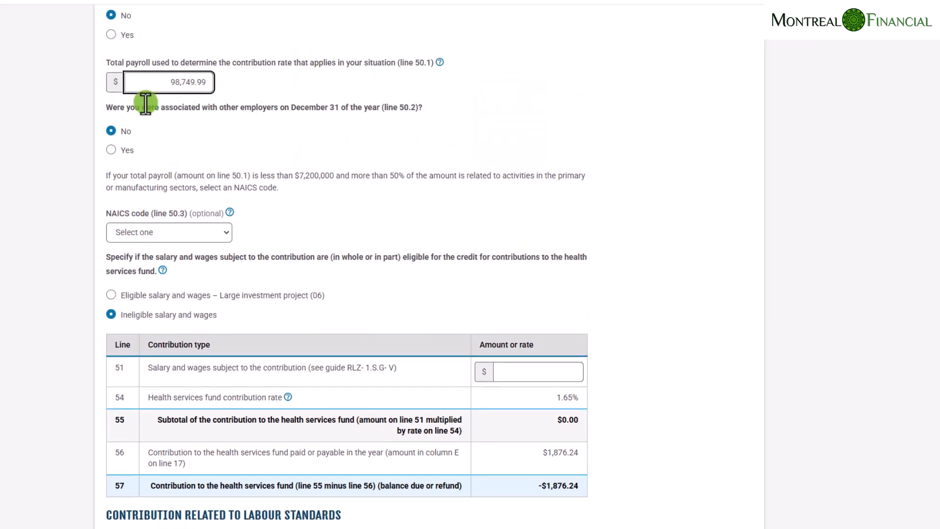
drag(163, 82, 219, 91)
key(ctrl+c)
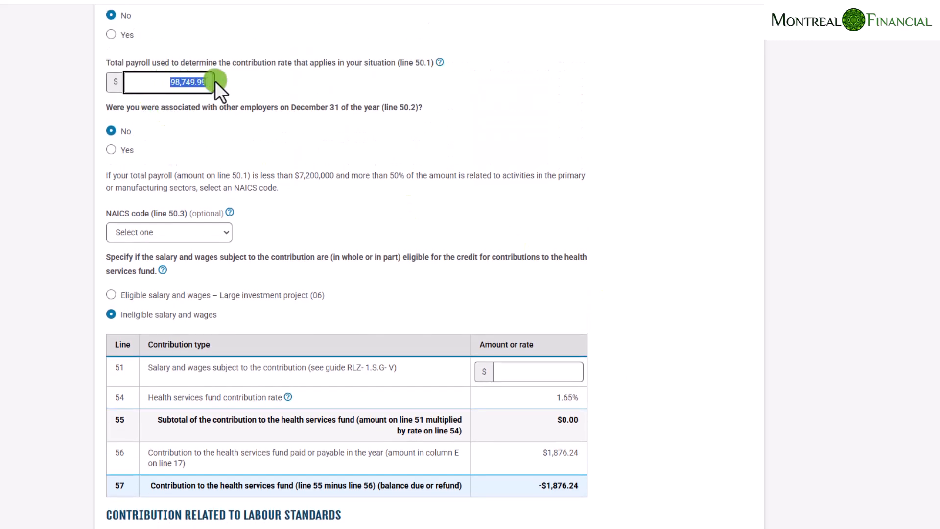
click(569, 371)
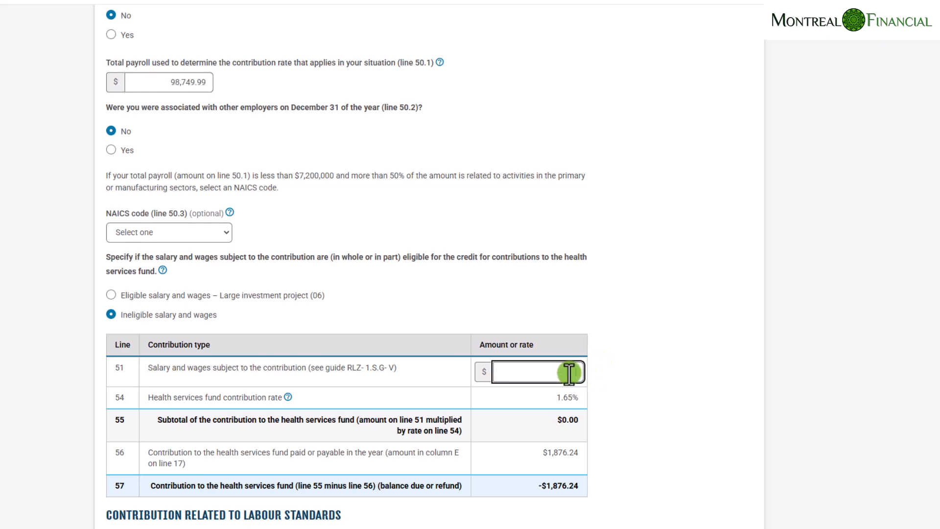
key(ctrl+v)
click(668, 359)
Examine the health services fund contribution rate, the amount paid on line 56 and the balance or refund on line 57.
scroll(668, 358, down, 1)
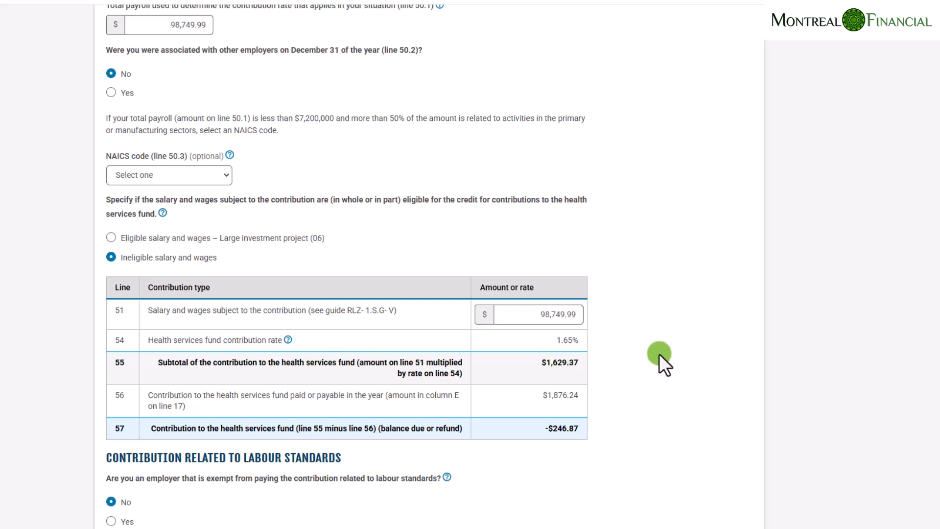
scroll(660, 355, down, 1)
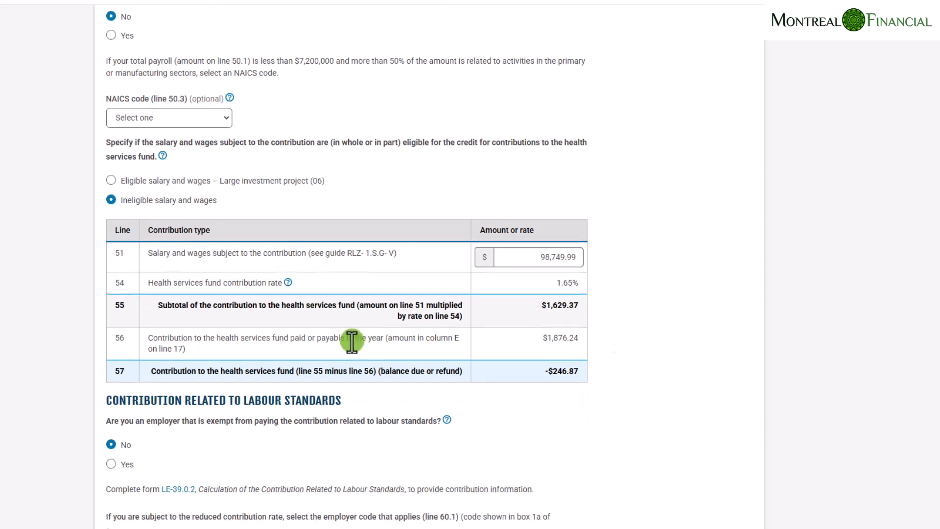
drag(544, 339, 586, 336)
click(654, 338)
scroll(628, 348, down, 2)
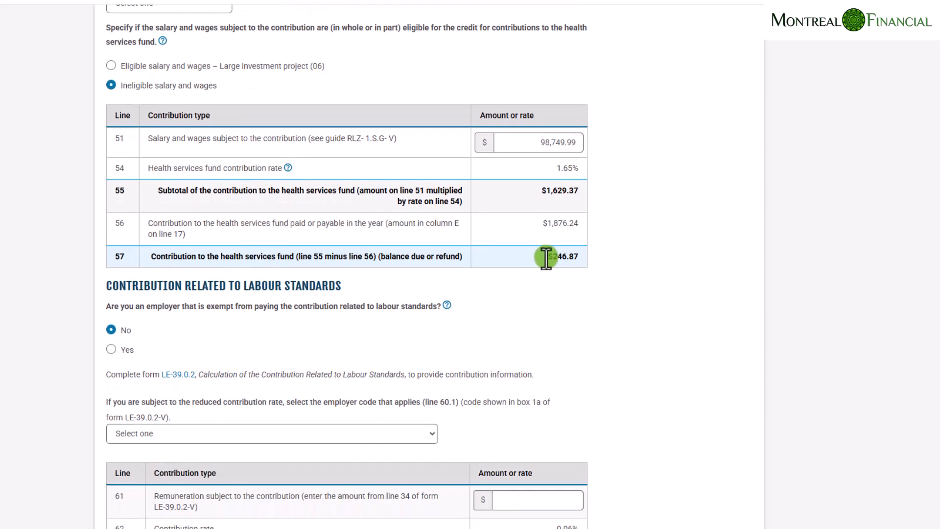
drag(546, 257, 568, 259)
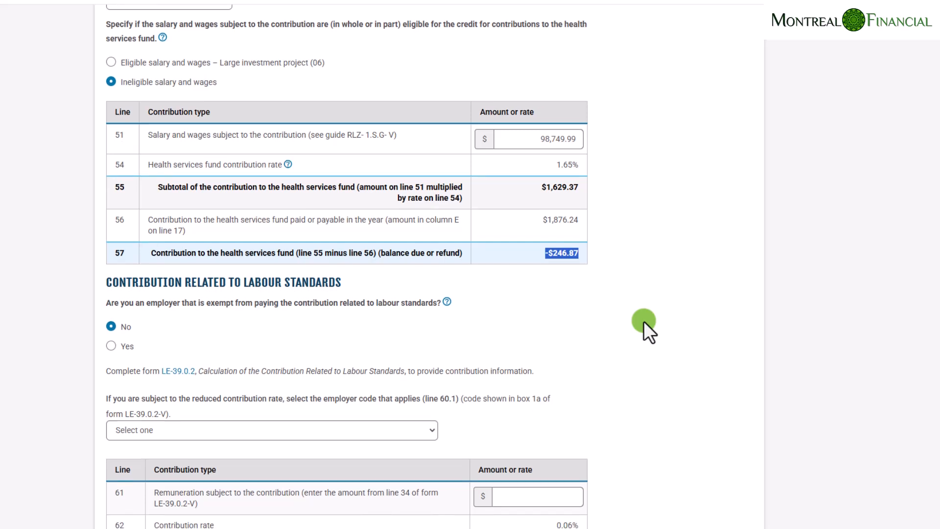
scroll(630, 311, down, 2)
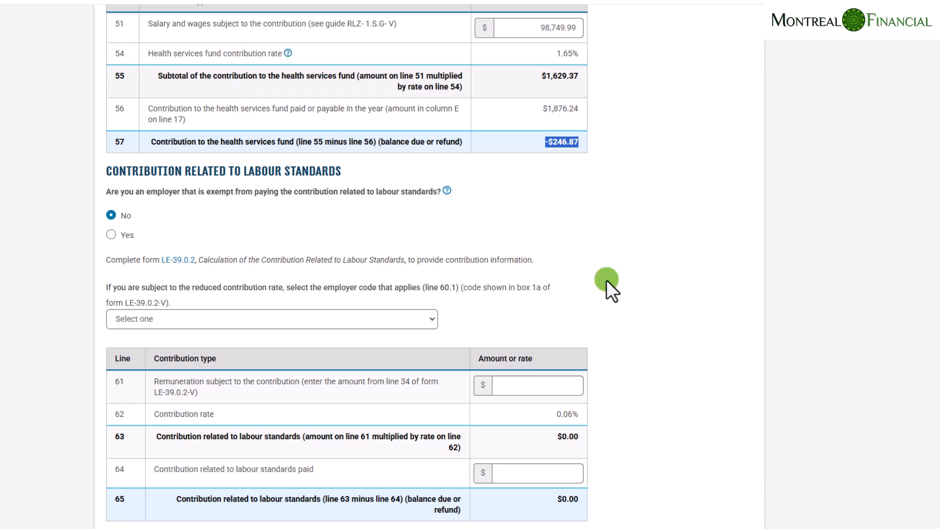
Enter 94000 as the remuneration subject to the labour standards contribution (line 61) and check it against the summary PDF.
scroll(607, 281, down, 1)
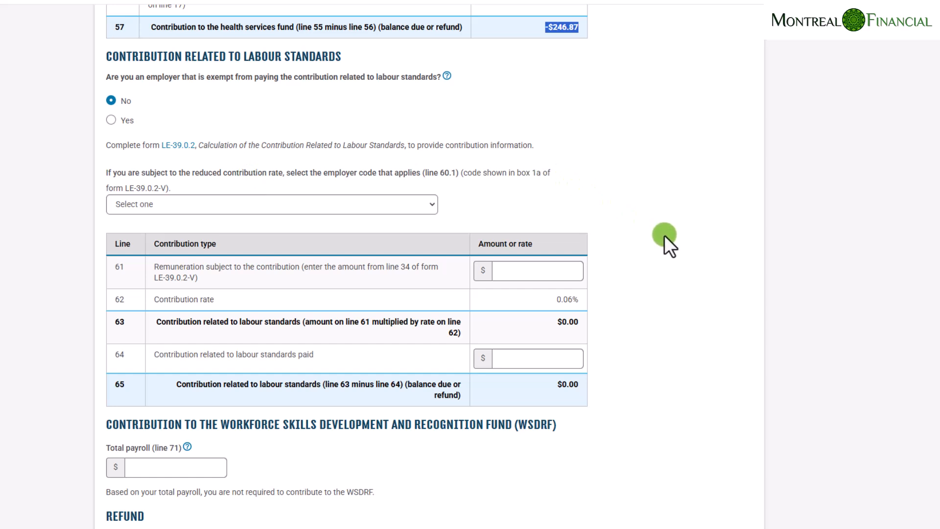
scroll(665, 237, down, 2)
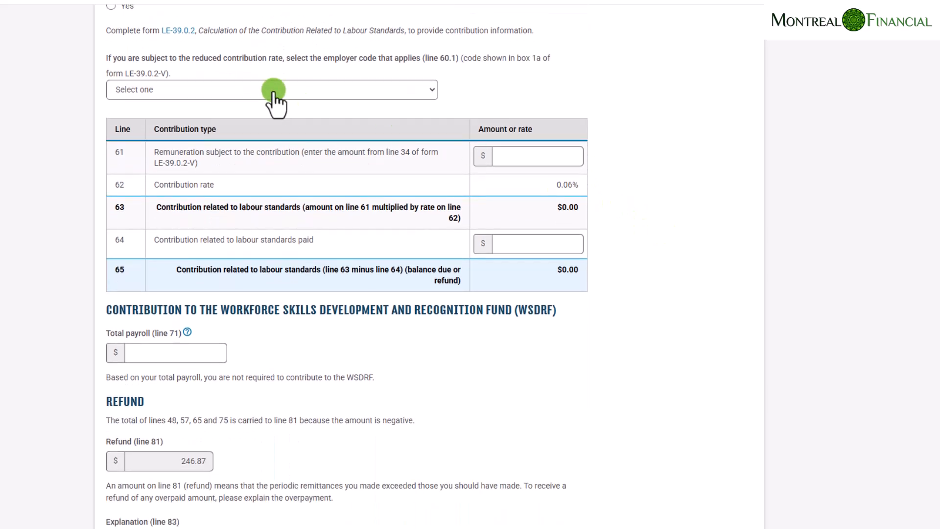
click(541, 156)
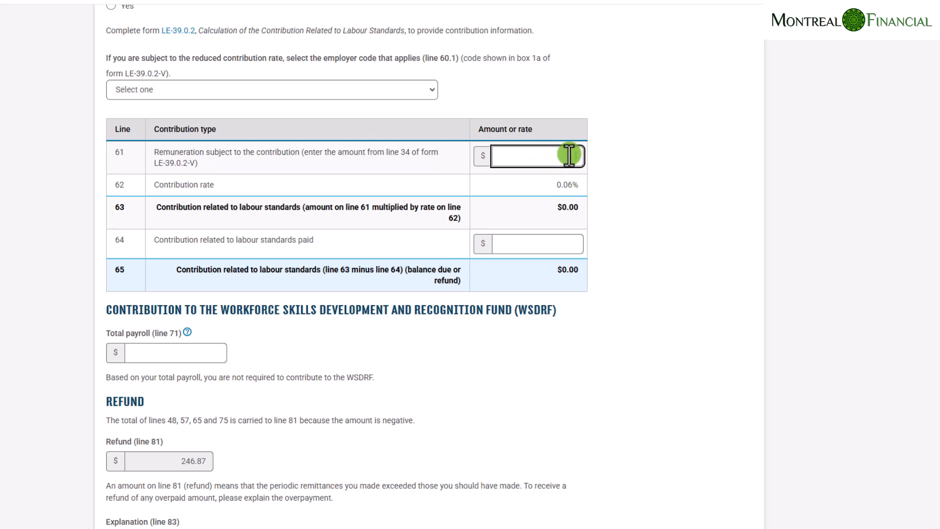
click(338, 159)
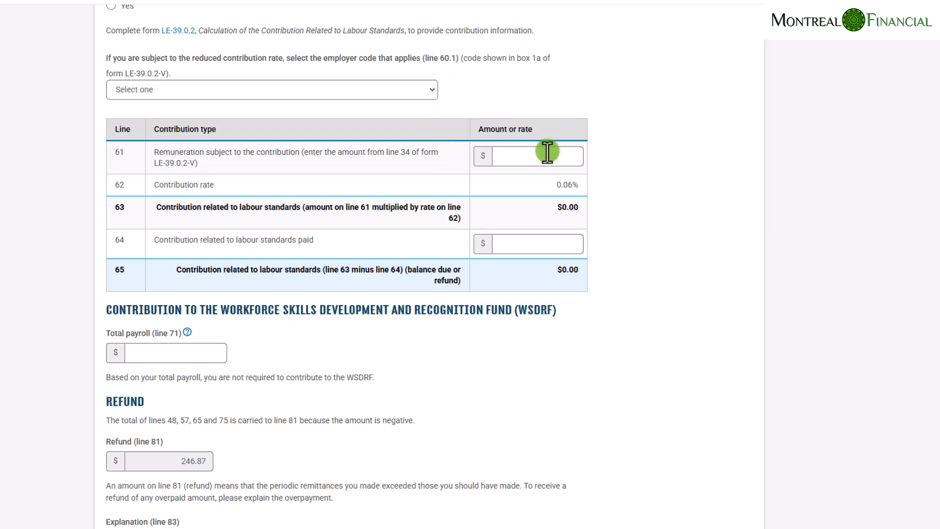
click(548, 153)
text(94,00)
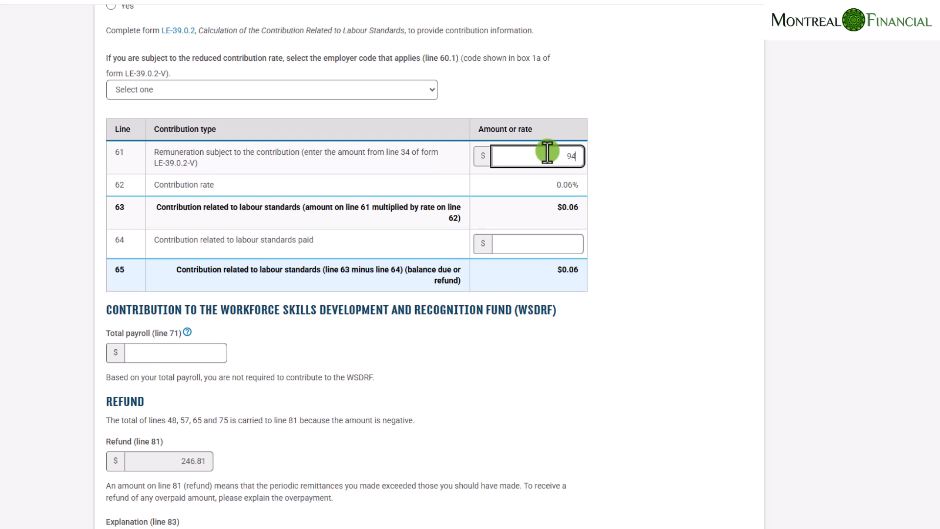
text(000)
click(534, 185)
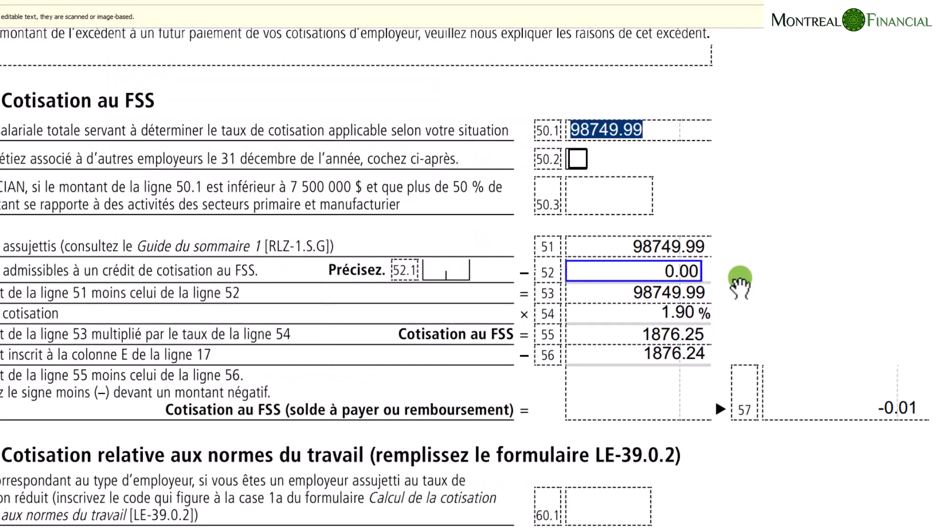
scroll(744, 264, down, 3)
scroll(762, 306, down, 5)
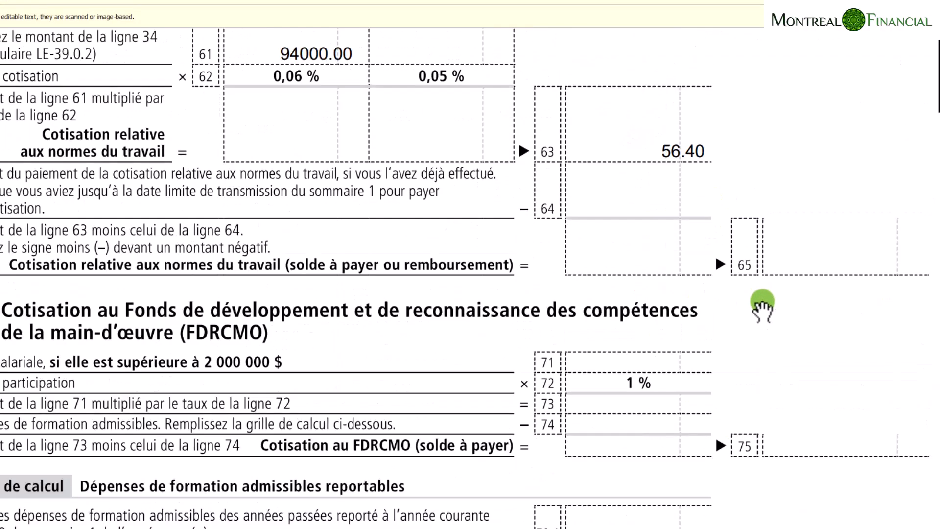
click(303, 55)
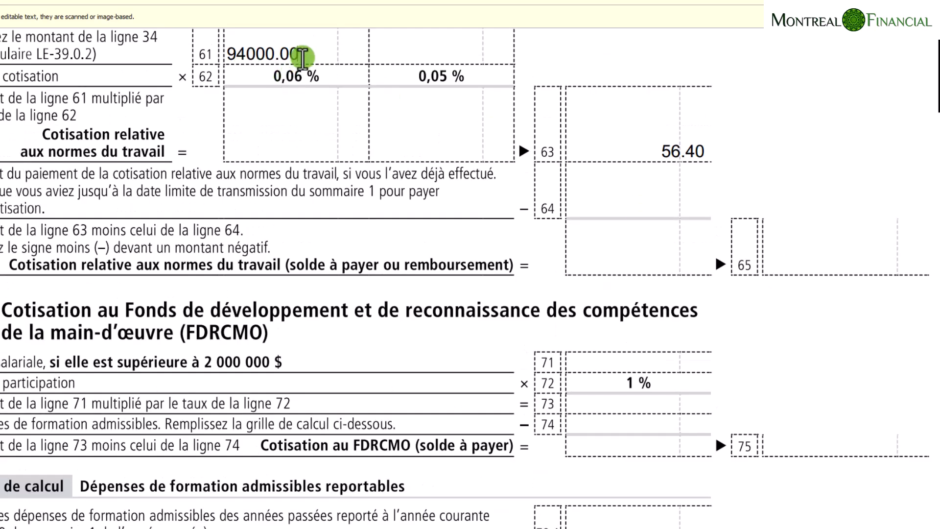
click(576, 265)
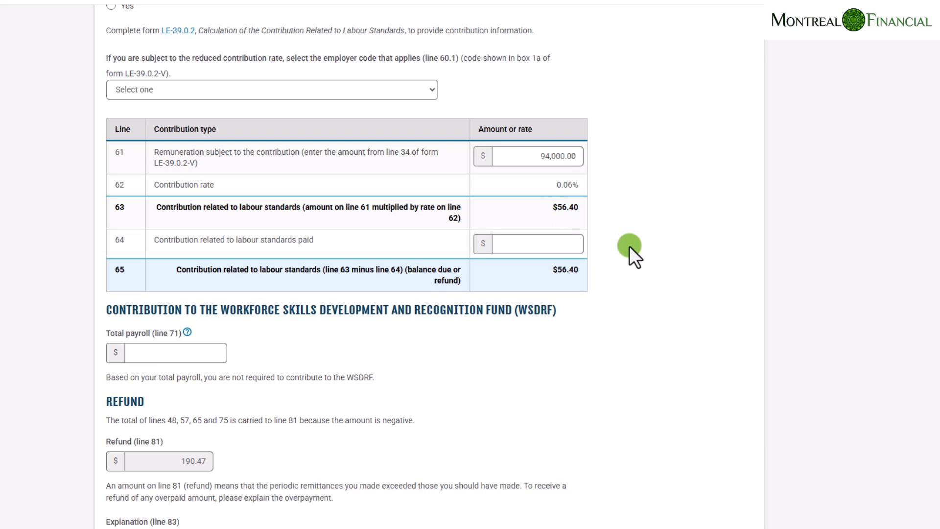
Review the labour standards contribution paid (line 64), the WSDRF total payroll (line 71) and the refund section.
scroll(629, 245, down, 4)
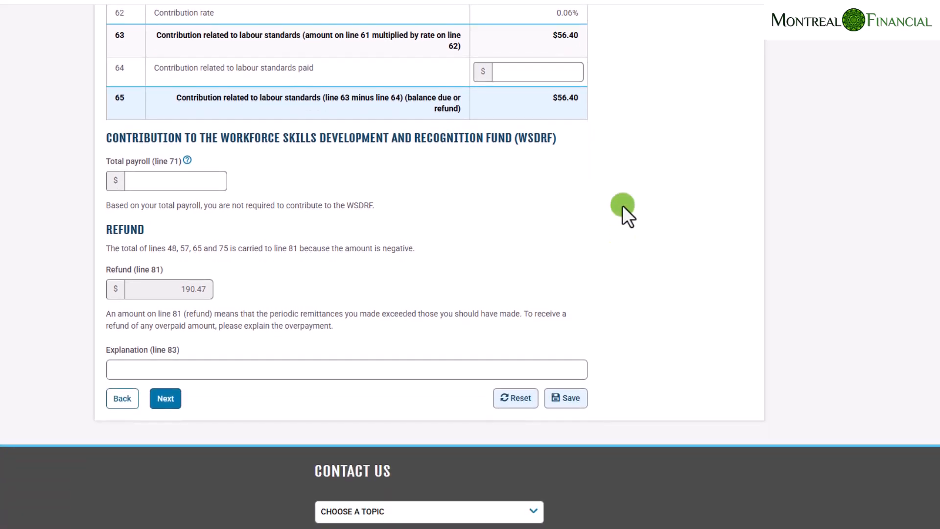
click(546, 72)
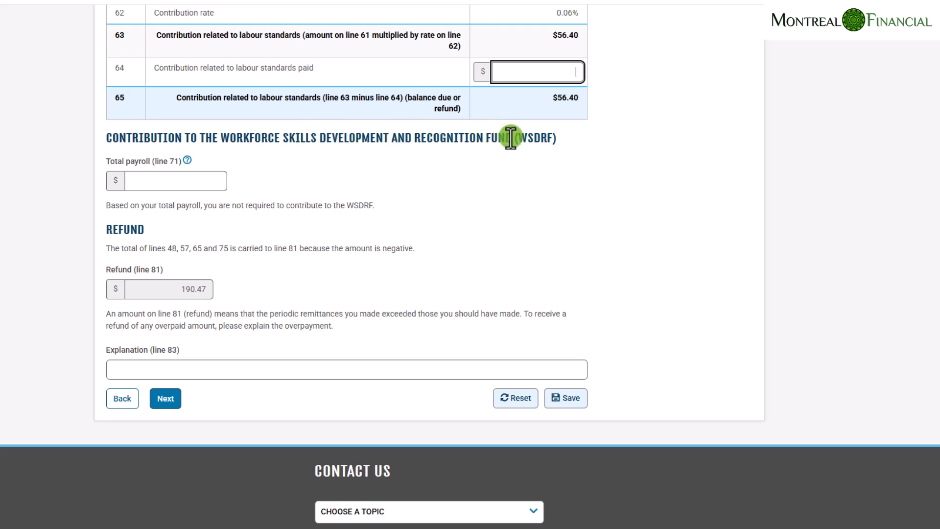
click(179, 181)
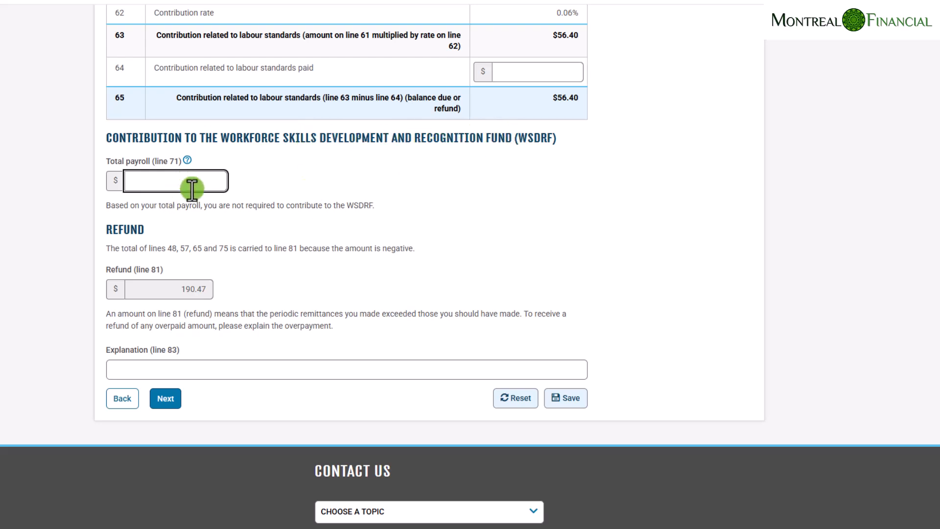
scroll(390, 231, up, 1)
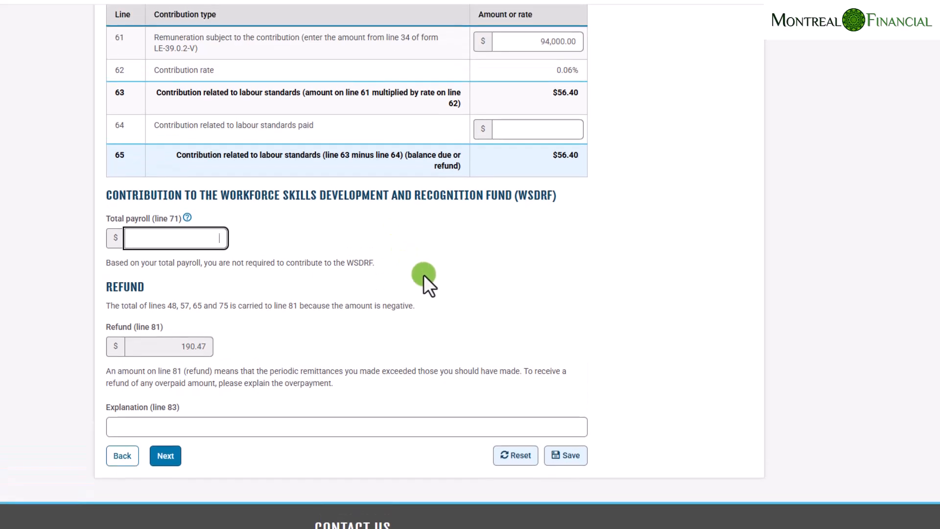
Compare the refund on line 81 with the health services fund balance or refund on line 57.
scroll(424, 275, up, 6)
scroll(424, 275, down, 8)
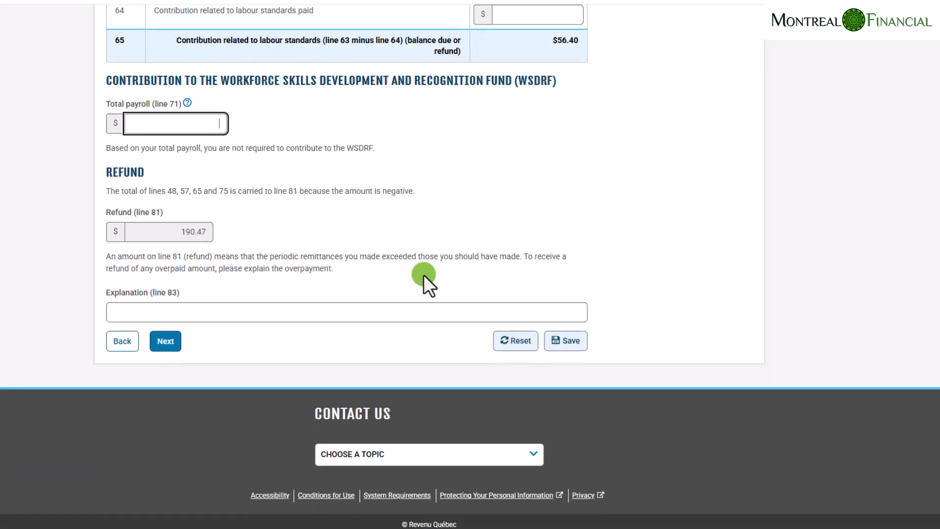
scroll(425, 275, up, 1)
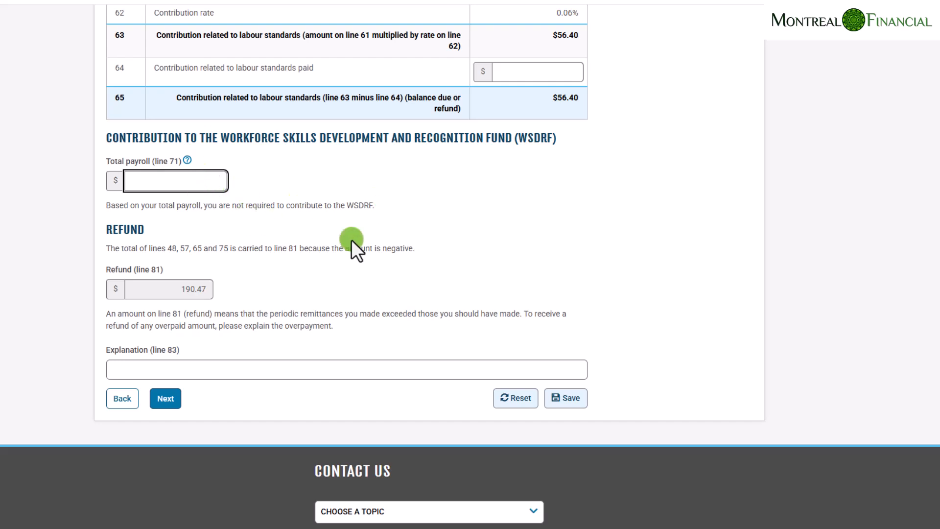
scroll(360, 259, down, 1)
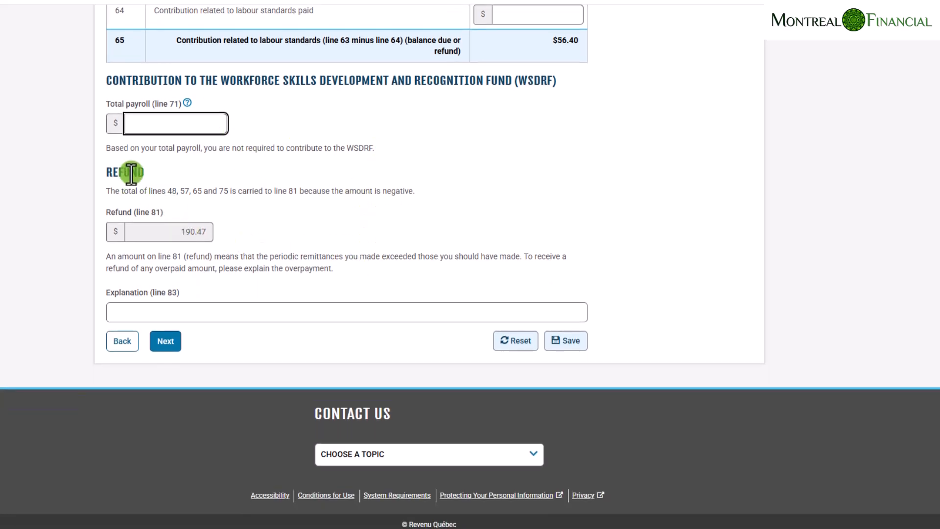
click(163, 233)
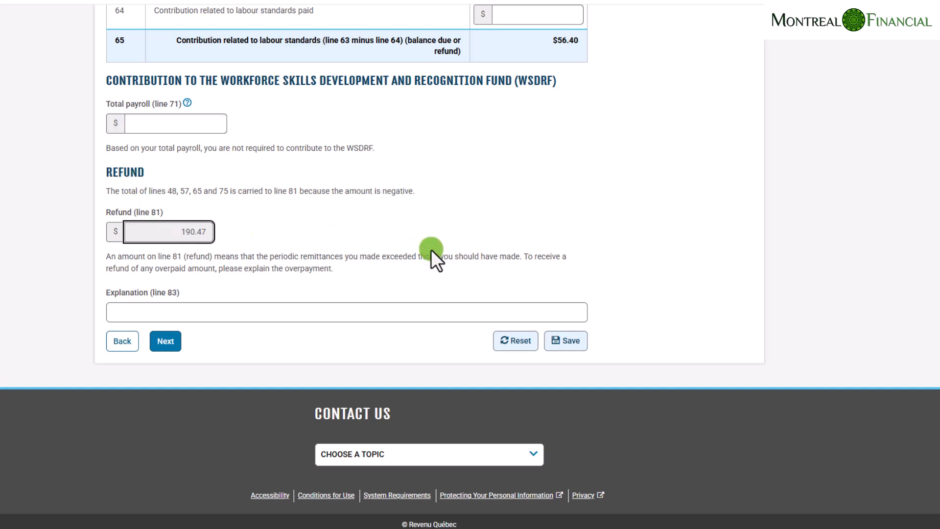
scroll(441, 252, up, 4)
scroll(450, 251, up, 5)
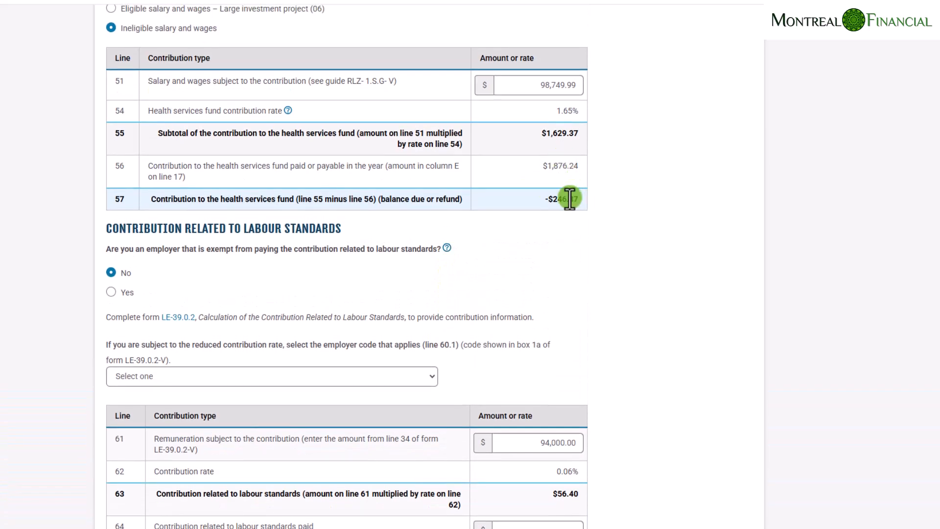
scroll(623, 251, down, 6)
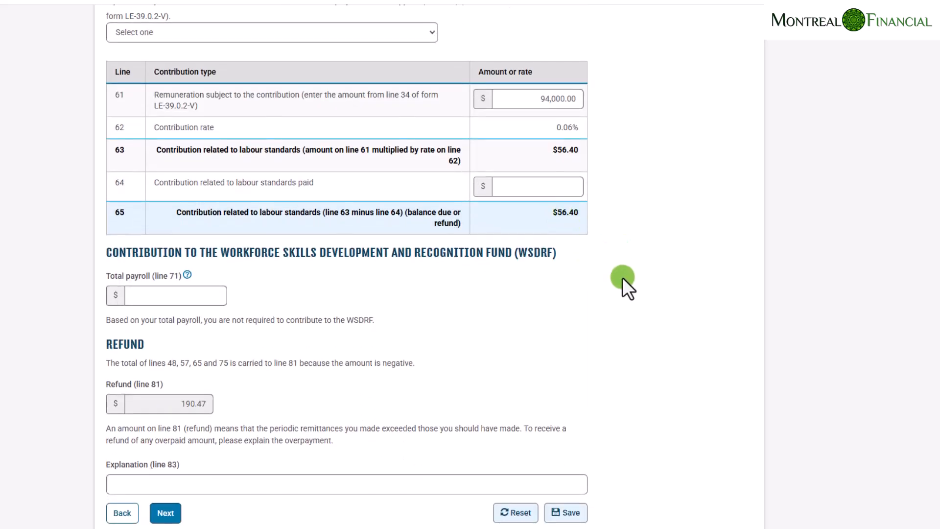
Check how the labour standards balance on line 65 affects the refund on line 81, and read the overpayment explanation instructions.
scroll(622, 277, up, 1)
scroll(619, 268, up, 3)
scroll(602, 277, down, 5)
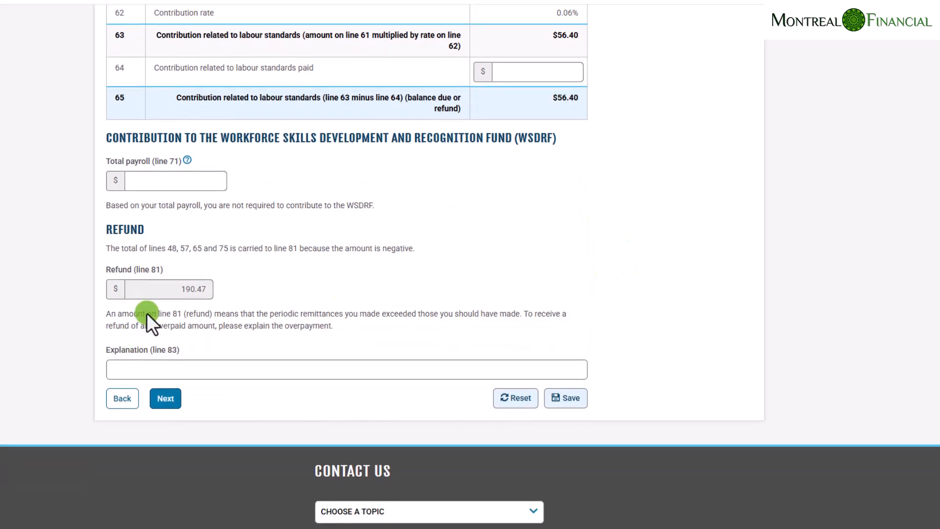
click(182, 286)
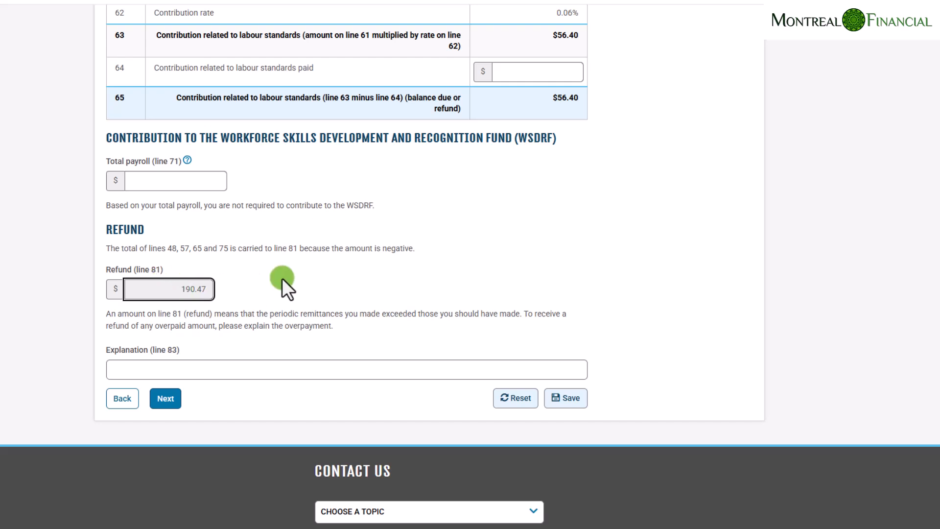
scroll(498, 268, up, 5)
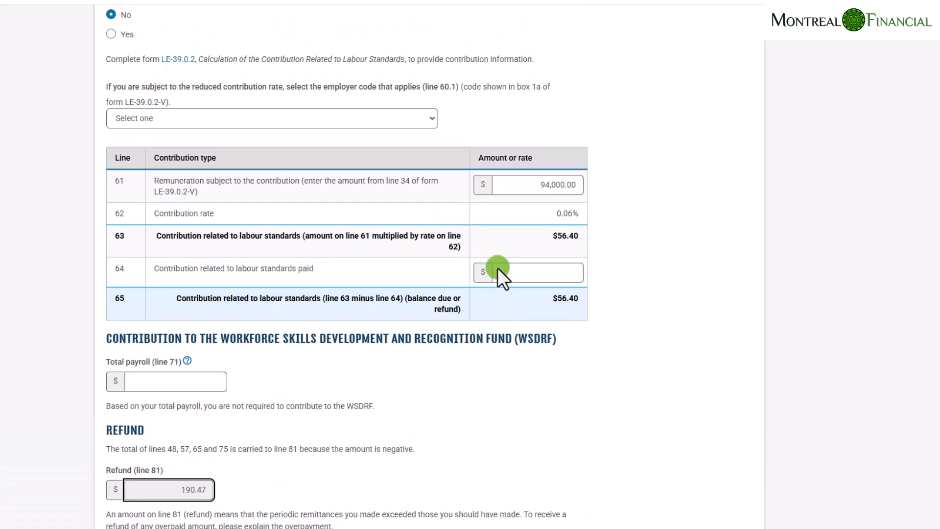
scroll(497, 267, down, 5)
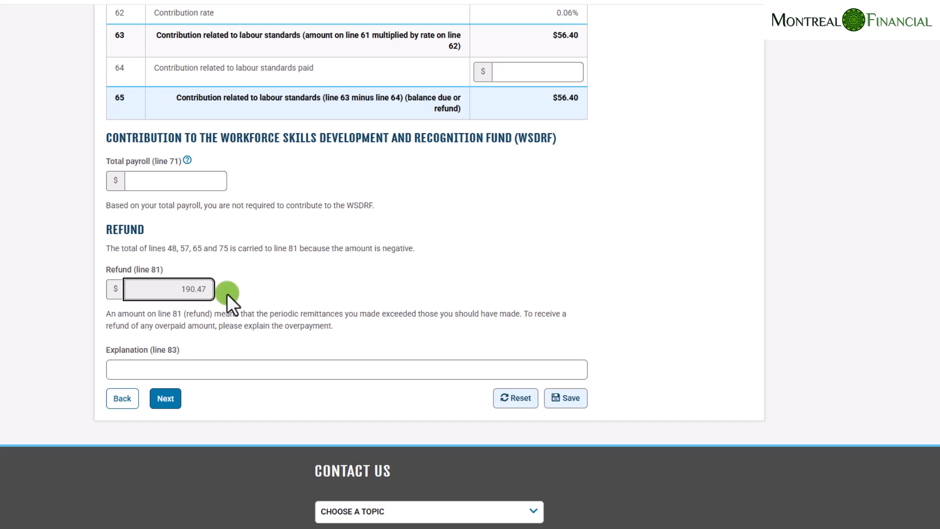
double_click(558, 100)
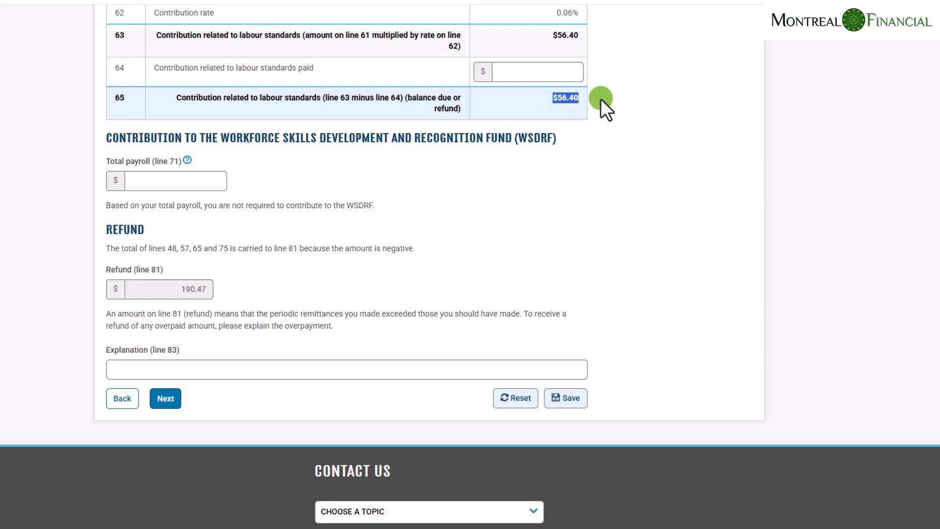
scroll(393, 230, down, 1)
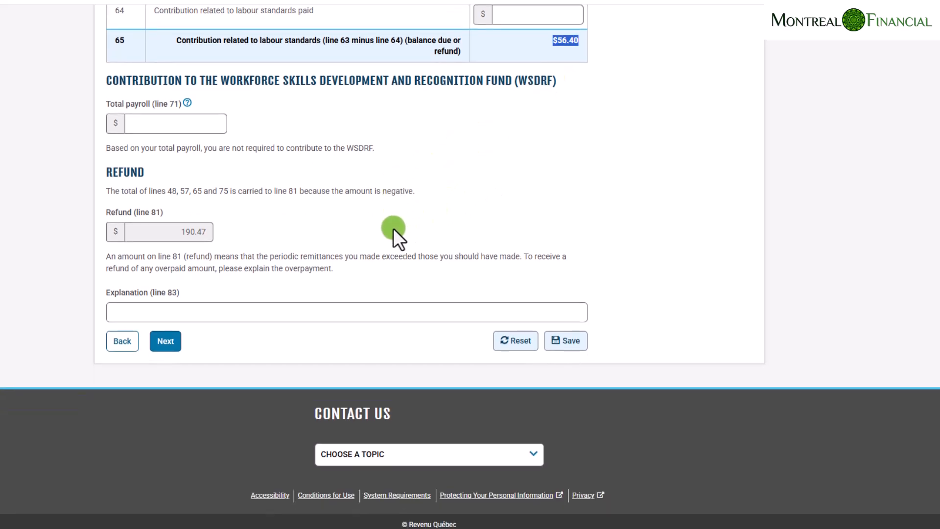
scroll(393, 226, up, 1)
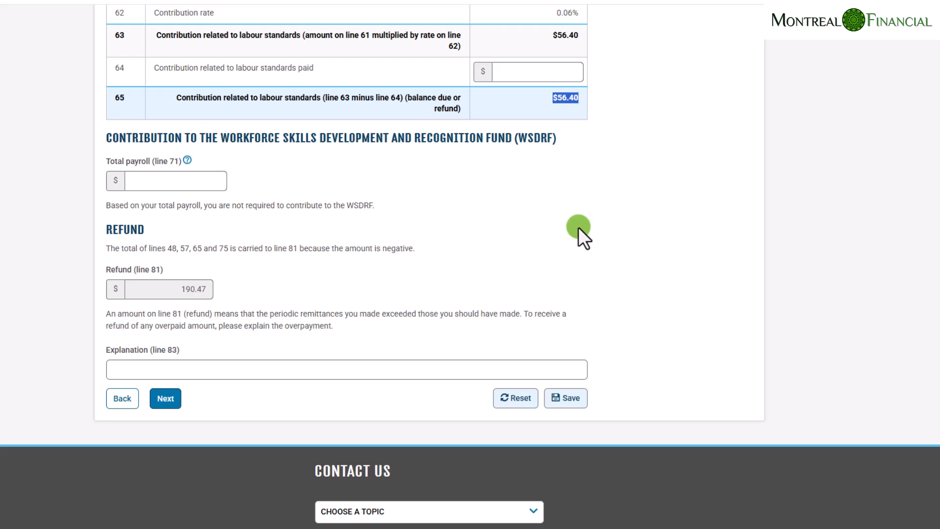
scroll(578, 227, down, 1)
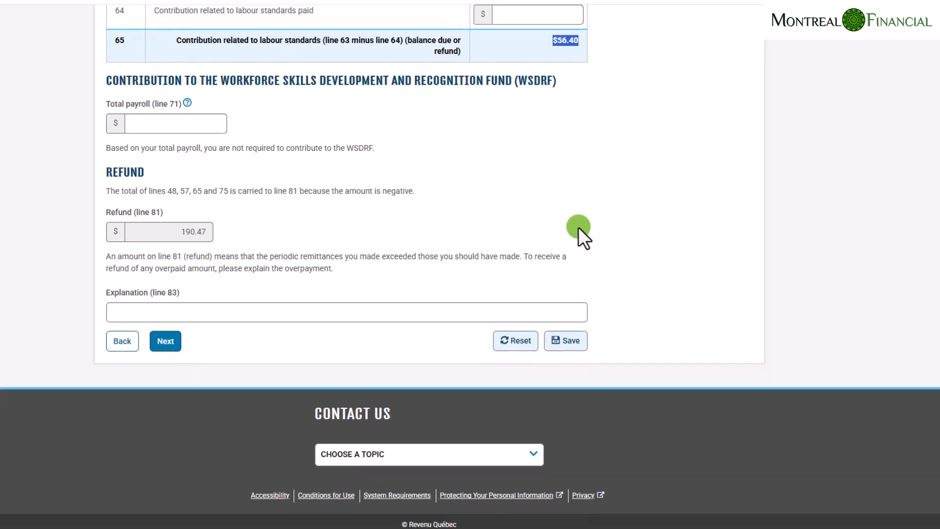
Enter "QHSF rate was incorrect" as the overpayment explanation (line 83) and proceed to the review page.
click(171, 313)
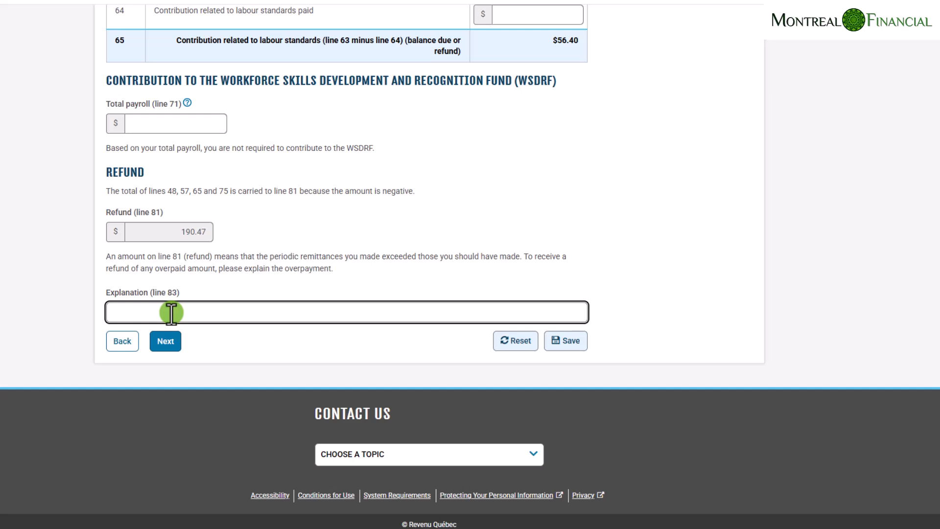
text(QHSF rate was incorrect)
click(211, 257)
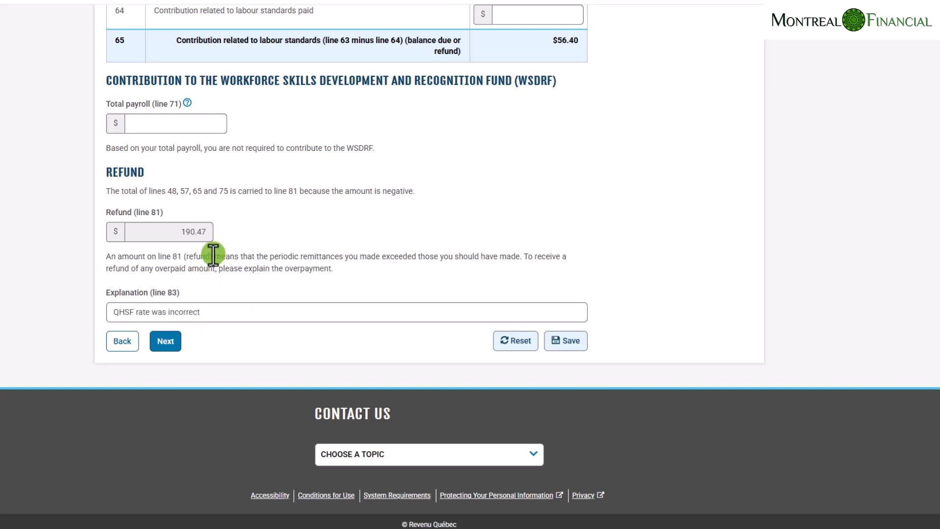
click(211, 311)
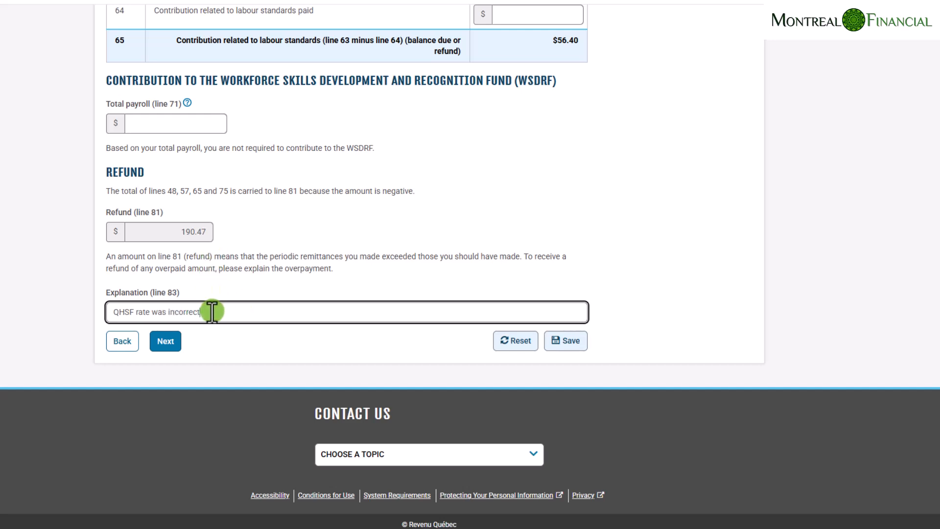
click(259, 339)
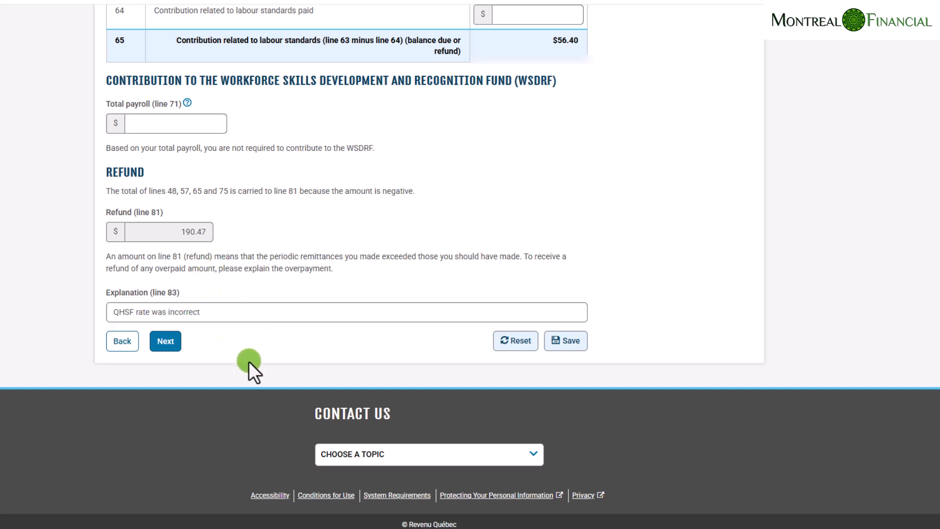
click(165, 343)
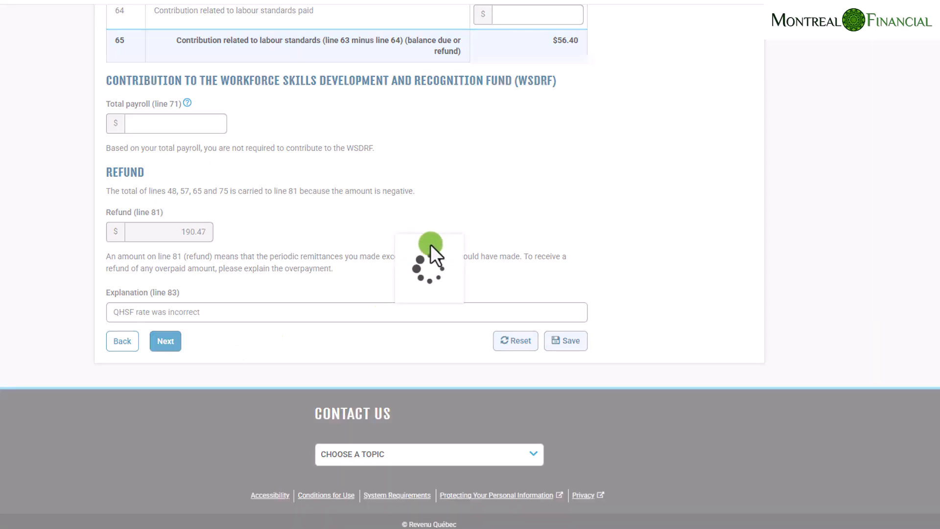
Review the RL-1 slip information, duties paid per remittance period, and the QPP, QPIP and Québec income tax amounts.
scroll(153, 79, down, 5)
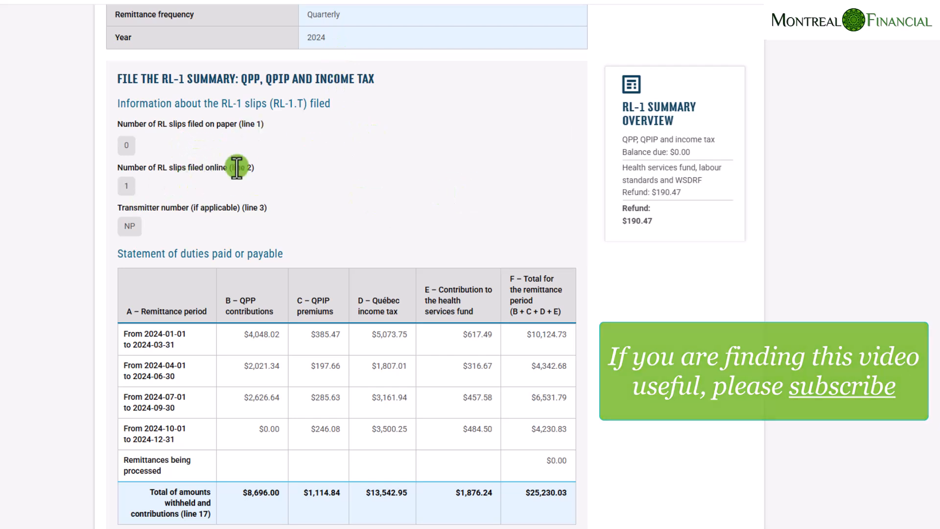
scroll(392, 222, down, 1)
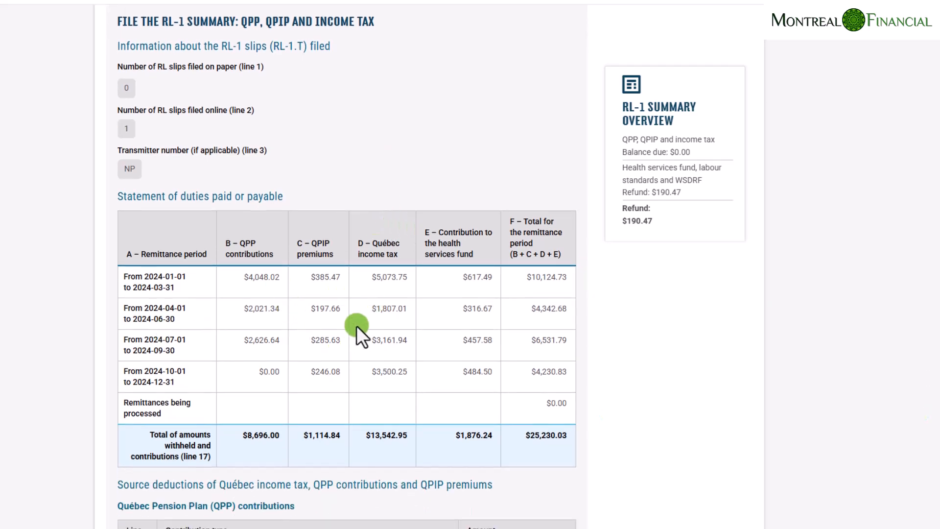
scroll(404, 365, down, 4)
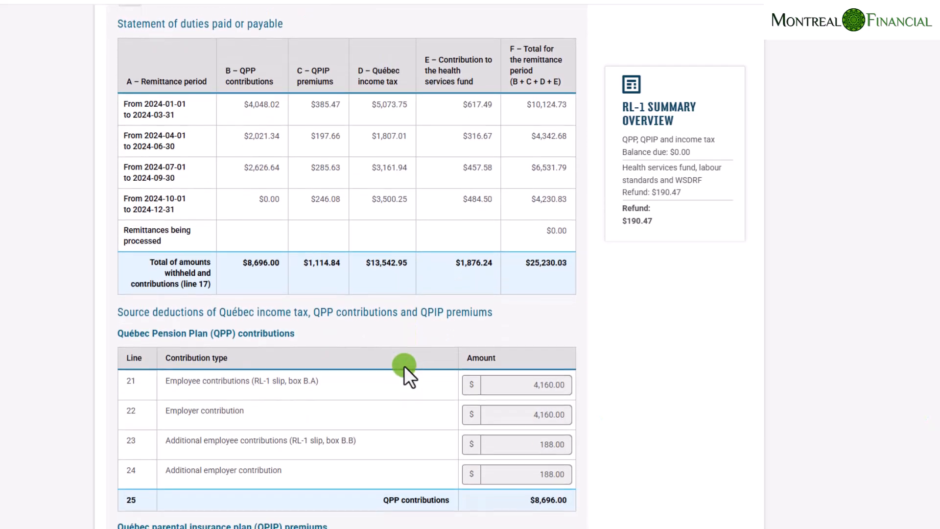
scroll(527, 356, down, 6)
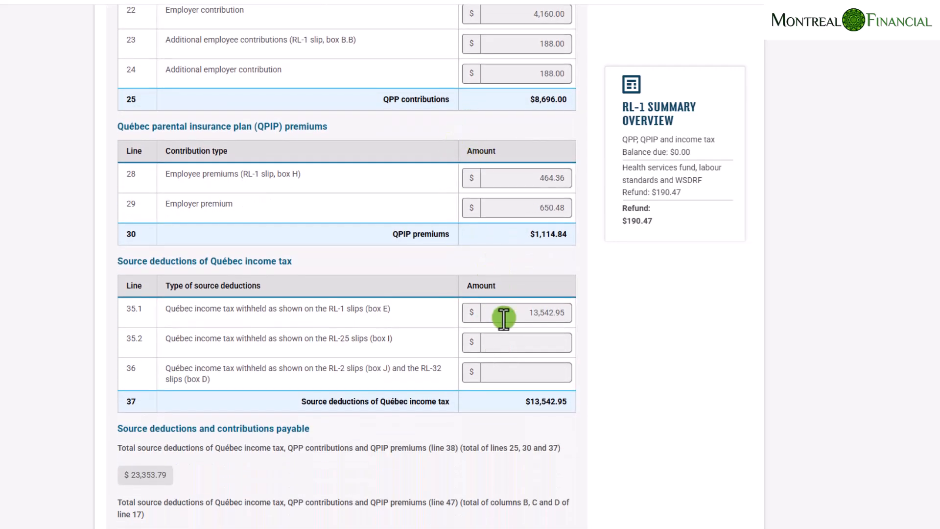
scroll(504, 316, down, 2)
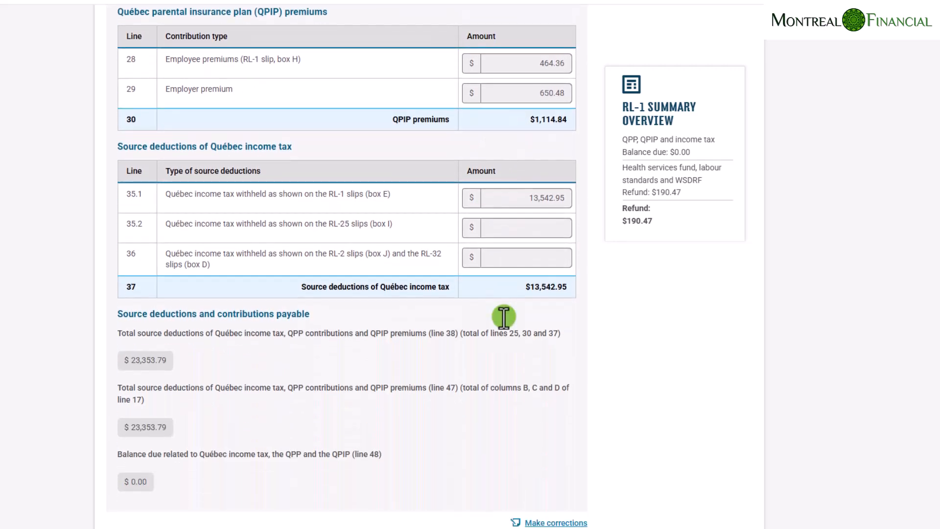
scroll(504, 317, down, 2)
scroll(504, 316, down, 2)
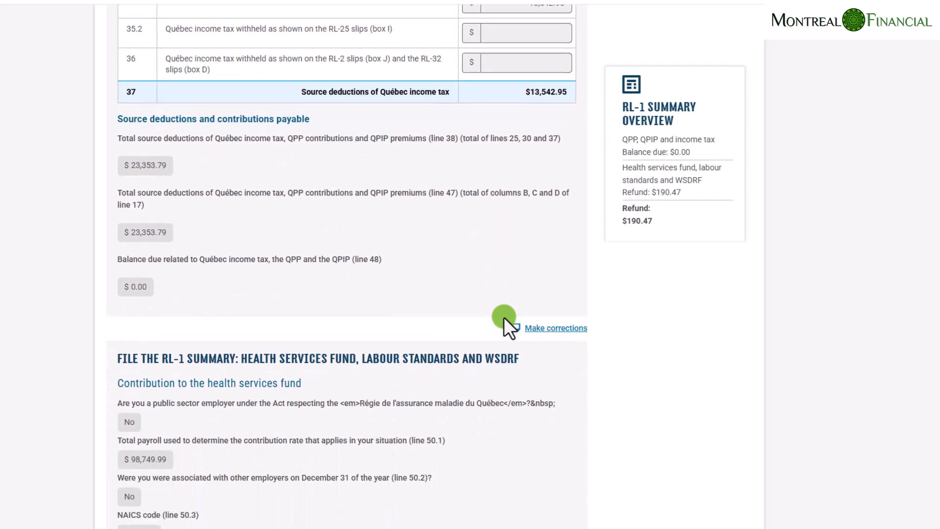
Review the health services fund, labour standards and WSDRF sections of the summary.
scroll(504, 316, down, 2)
scroll(504, 316, down, 1)
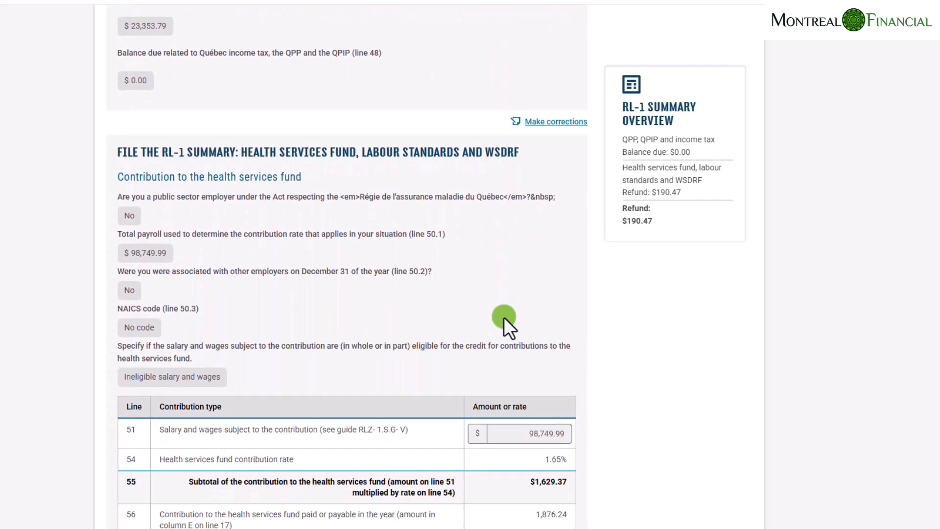
scroll(504, 317, down, 7)
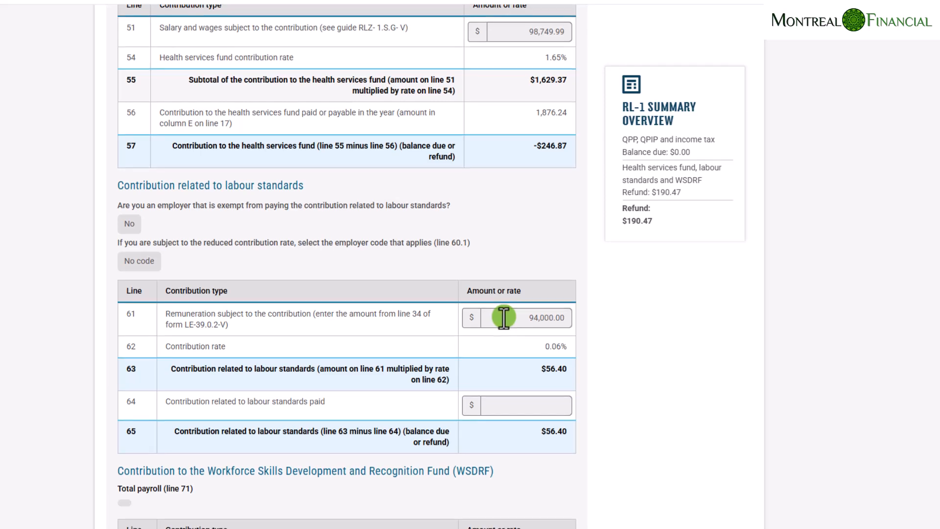
scroll(504, 316, down, 5)
scroll(503, 316, down, 5)
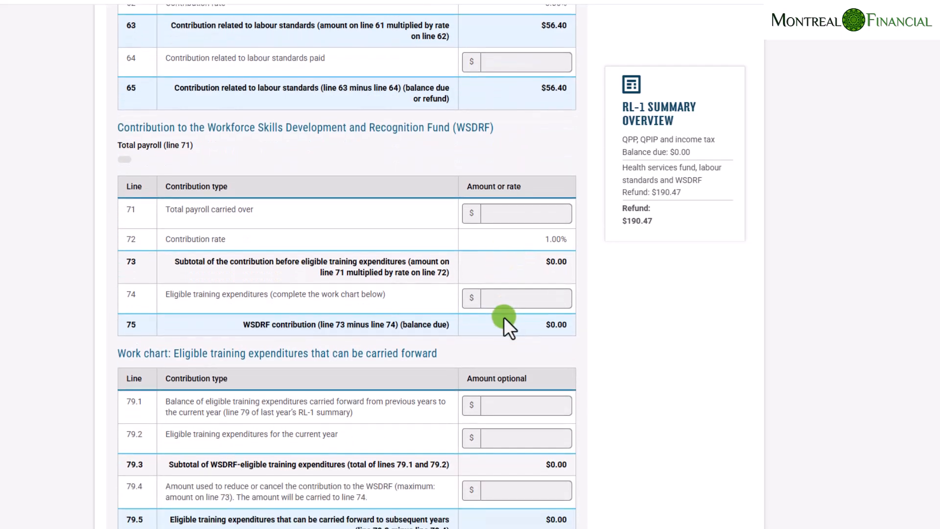
Certify that the information is accurate and complete and submit the RL-1 Summary.
scroll(504, 317, down, 3)
scroll(504, 317, down, 1)
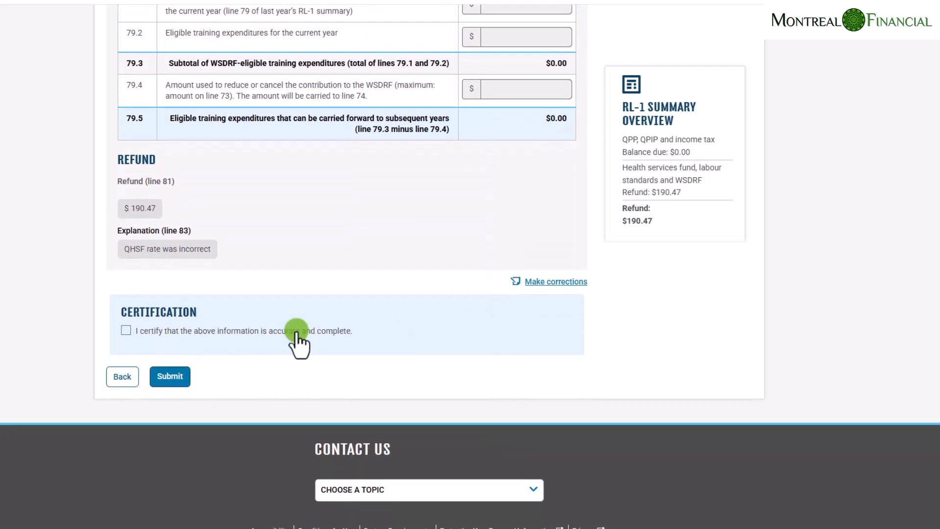
click(126, 330)
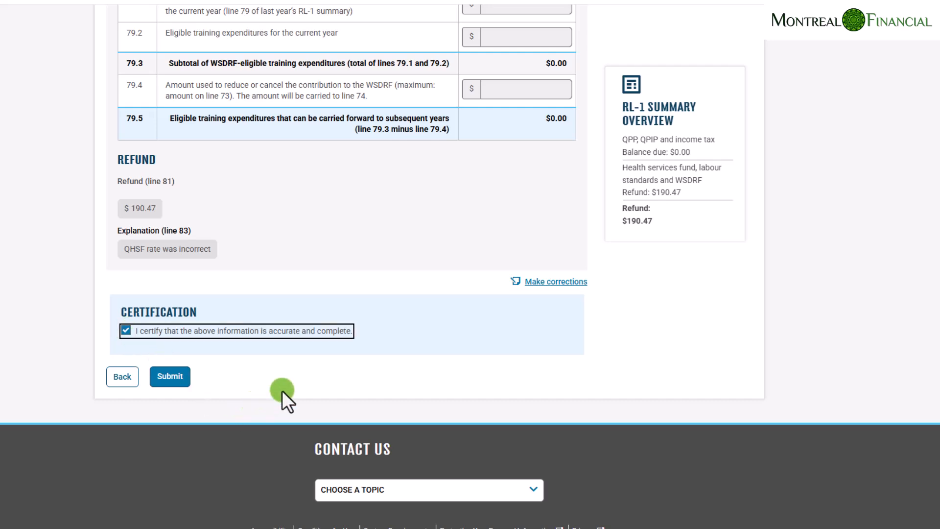
click(171, 377)
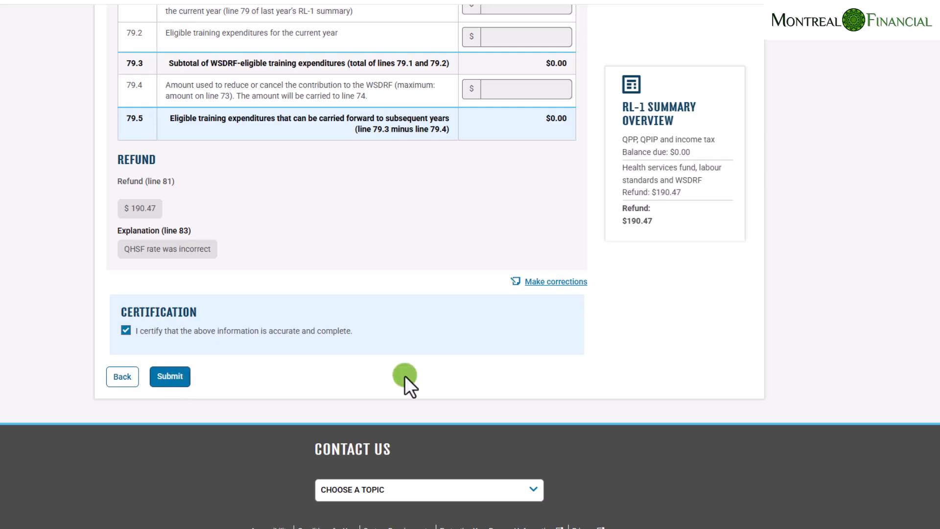